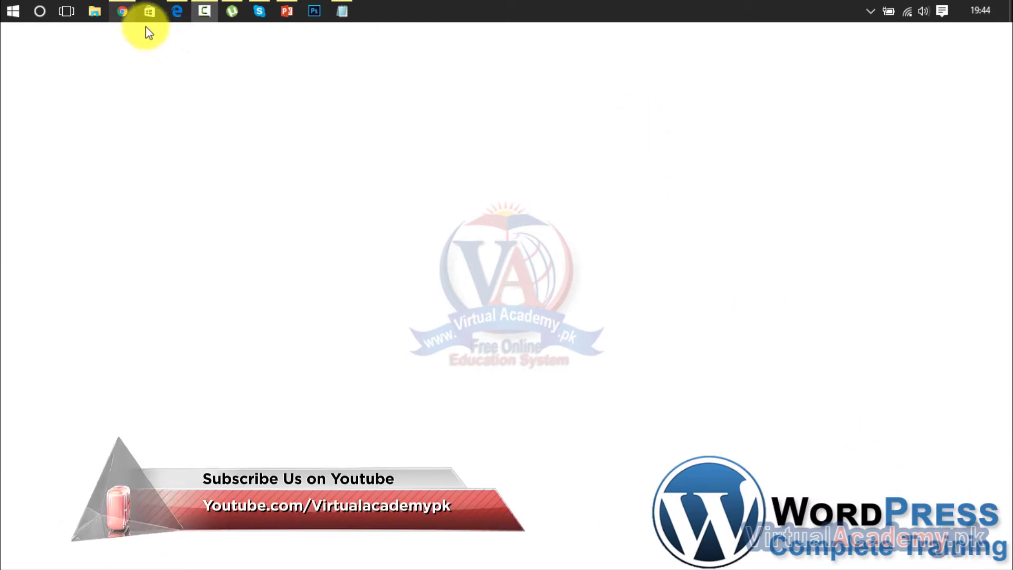
Bring the browser showing the AJAX Login & Register settings page to the front.
click(126, 9)
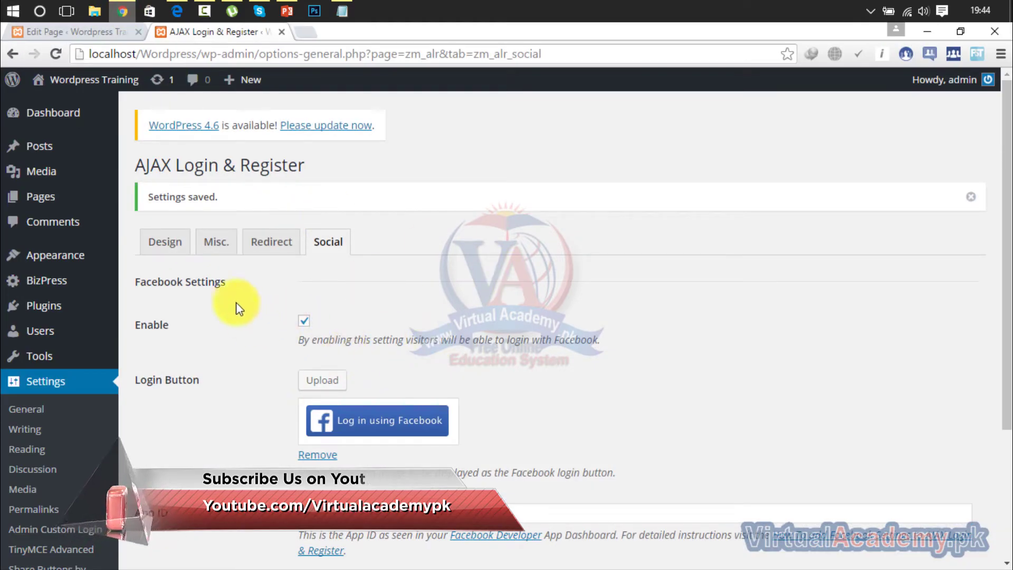
Browse the plugin's Design, Misc., Social and Redirect settings tabs.
click(174, 247)
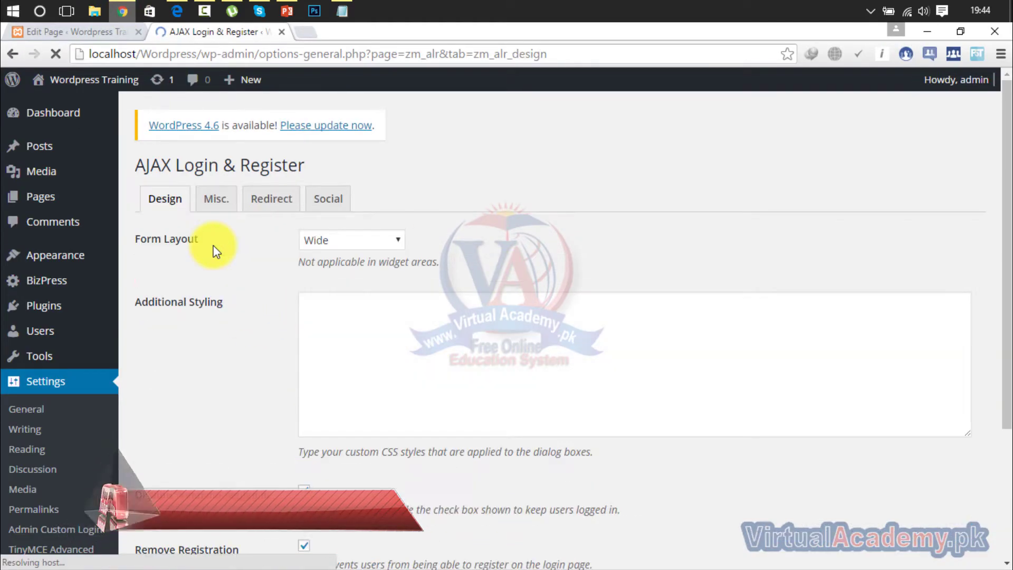
click(217, 202)
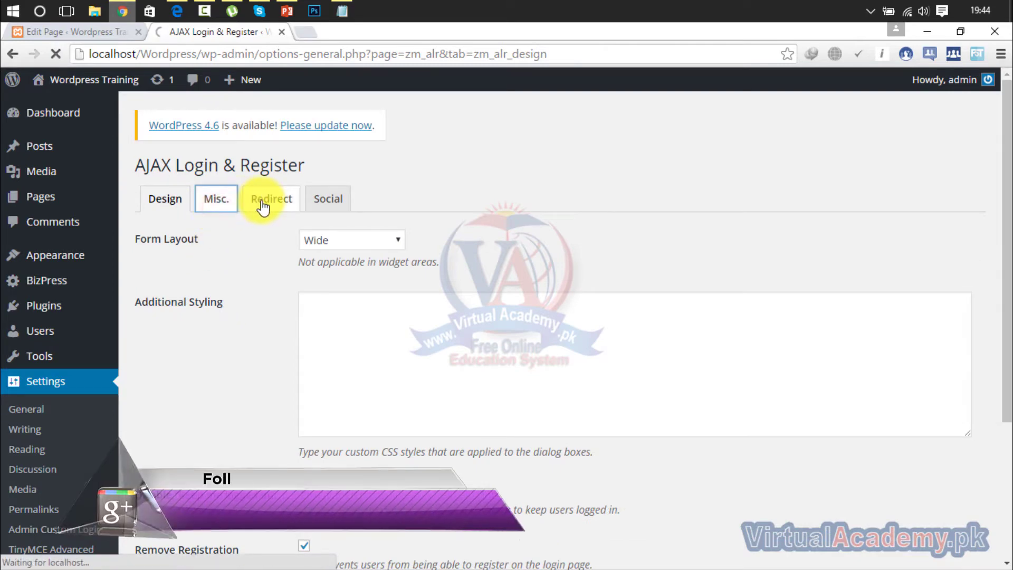
click(335, 204)
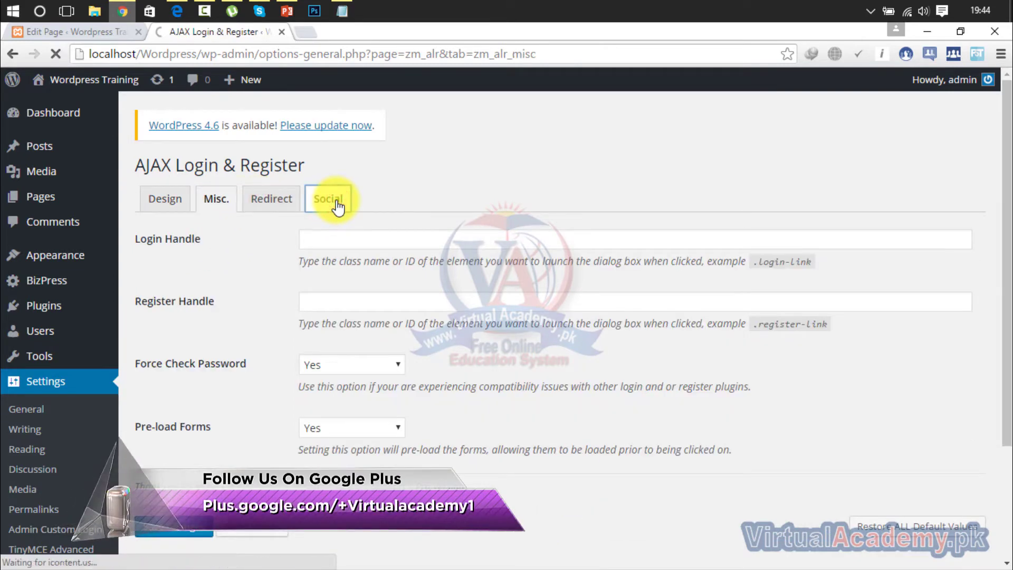
click(282, 204)
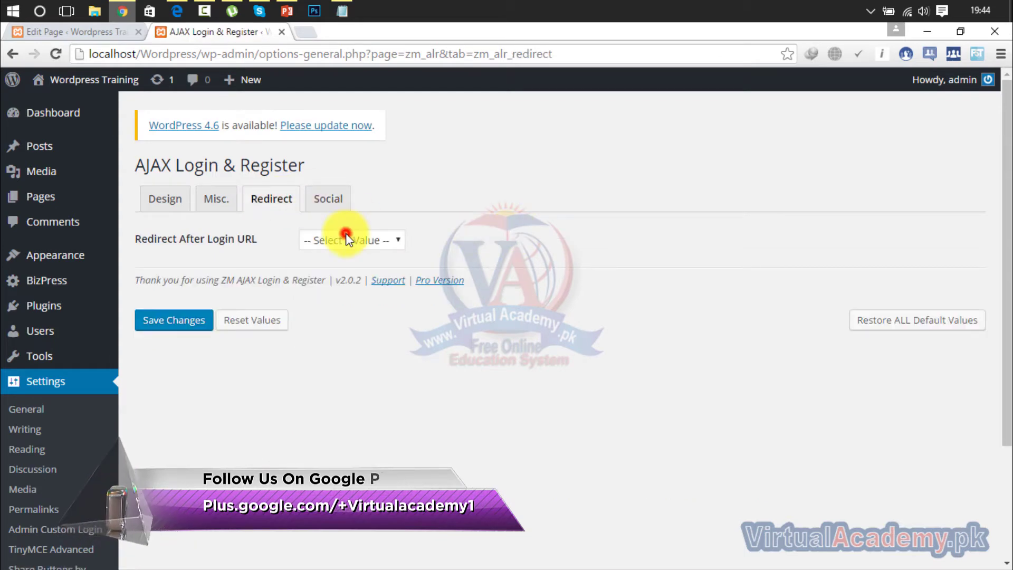
Set Redirect After Login URL to the Login page and save the settings.
click(347, 240)
click(343, 334)
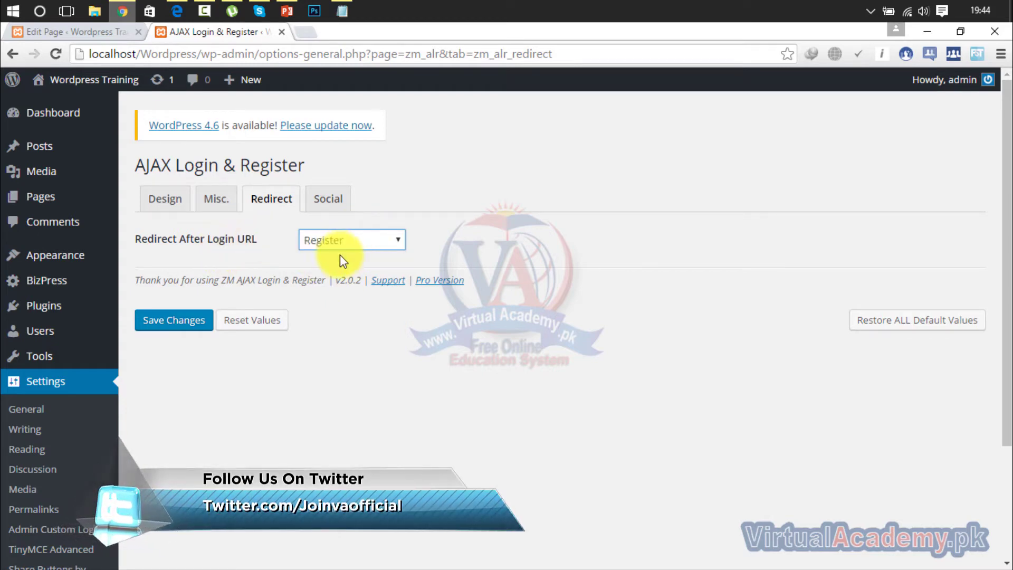
click(351, 242)
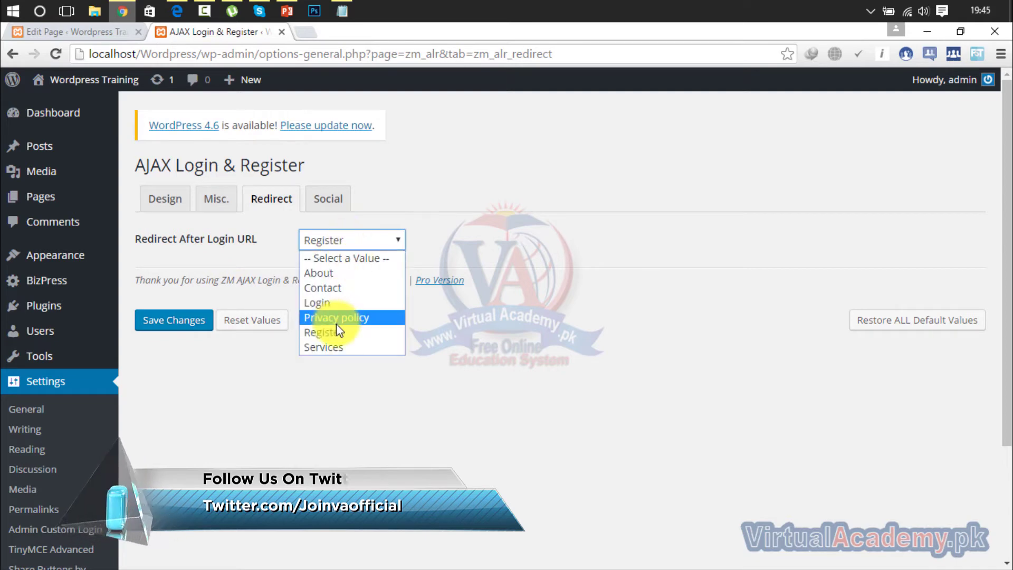
click(333, 302)
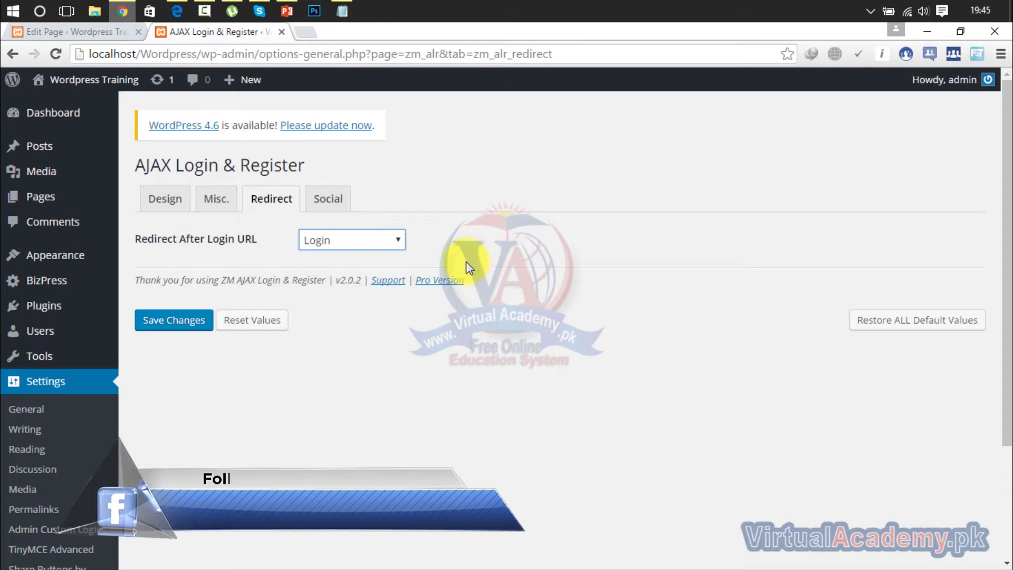
click(230, 367)
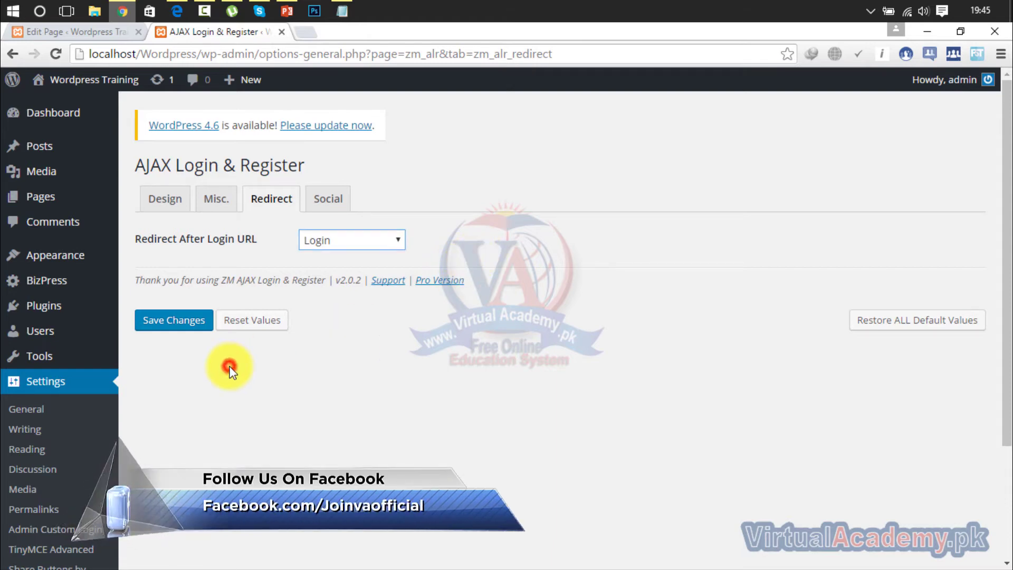
click(189, 328)
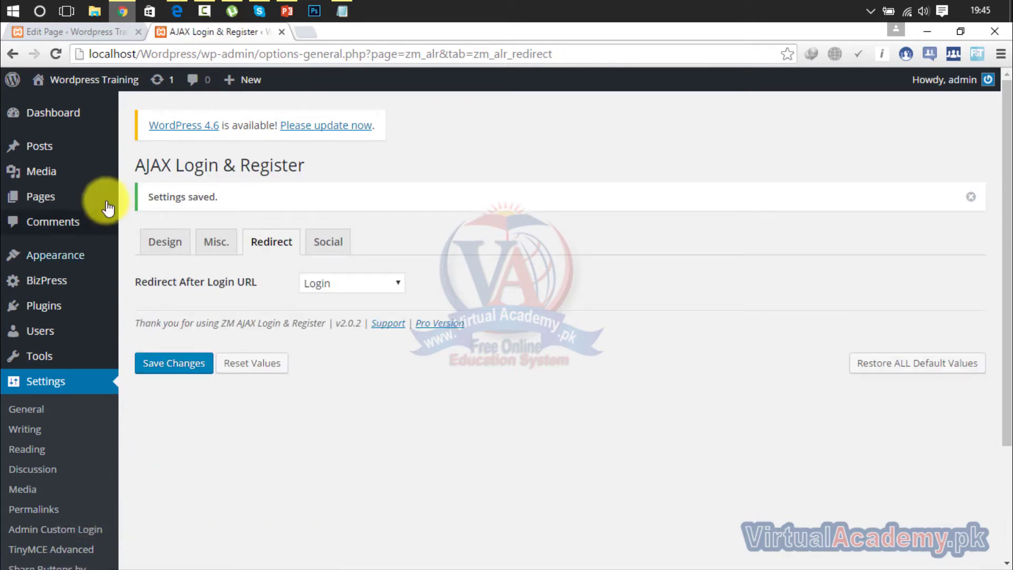
Open the Appearance > Menus editor for the top menu.
mouse_move(84, 196)
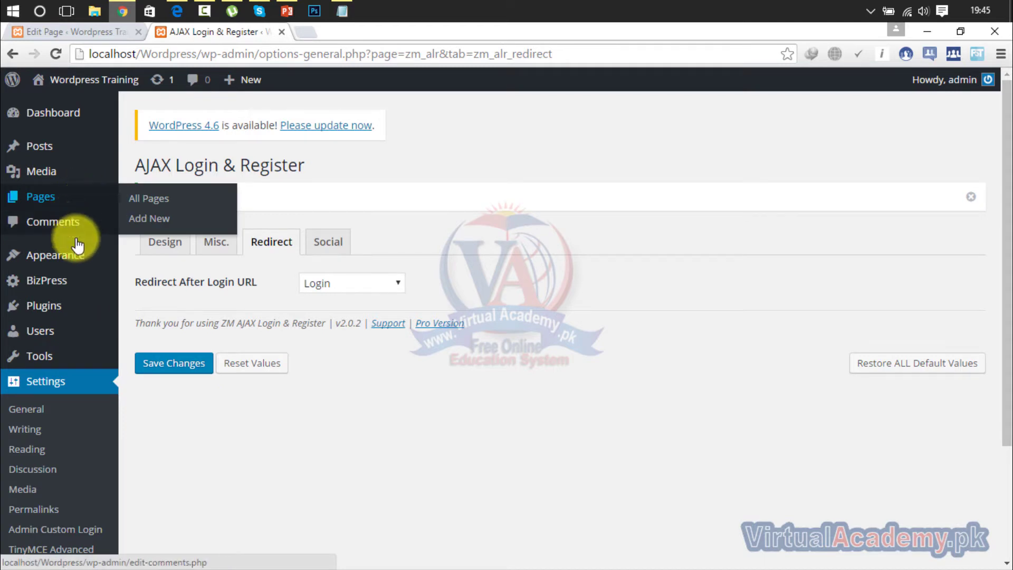
mouse_move(74, 258)
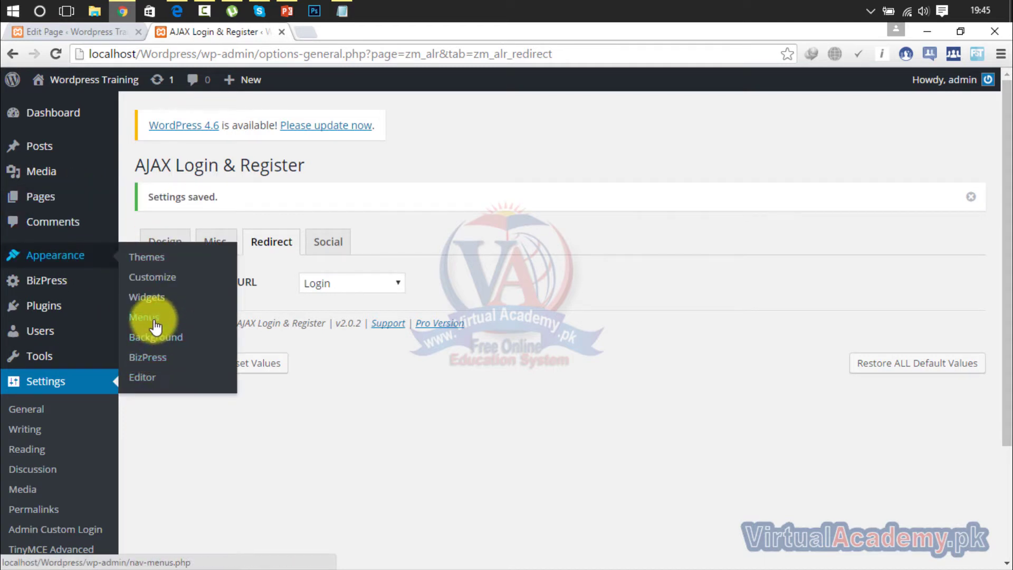
click(153, 319)
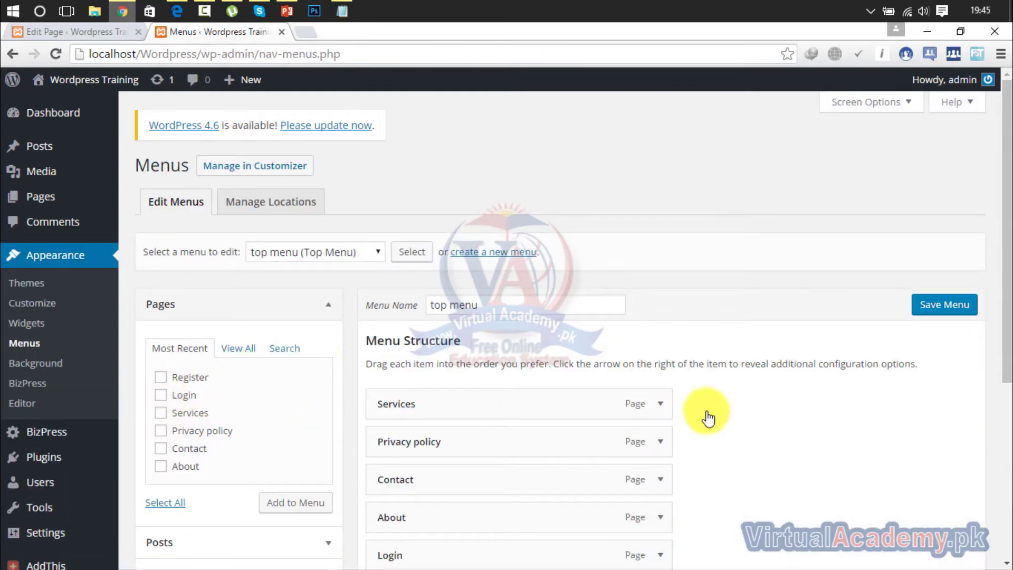
drag(1001, 214, 990, 318)
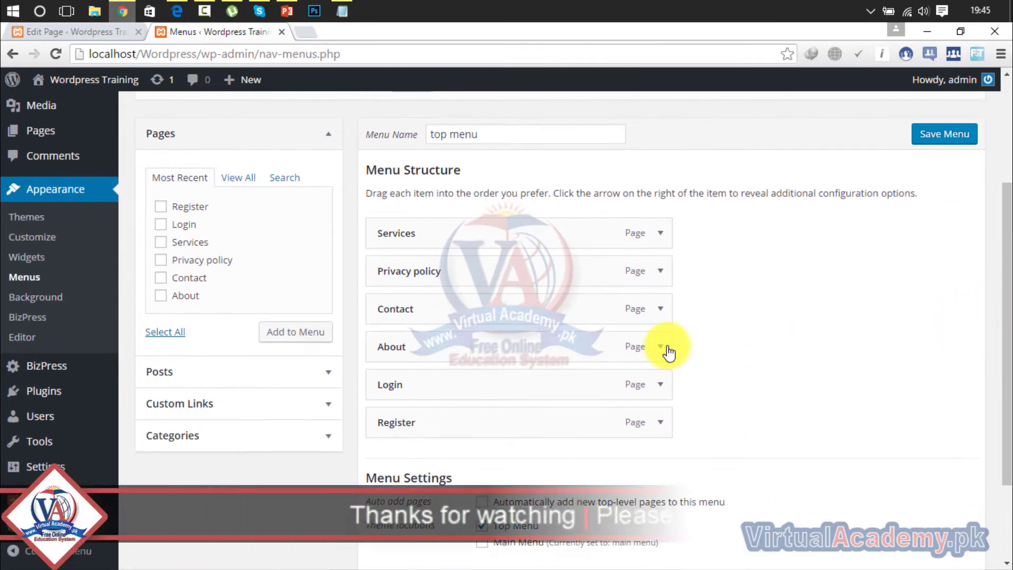
Remove the Login and Register menu items, then add both pages back to the menu.
click(660, 384)
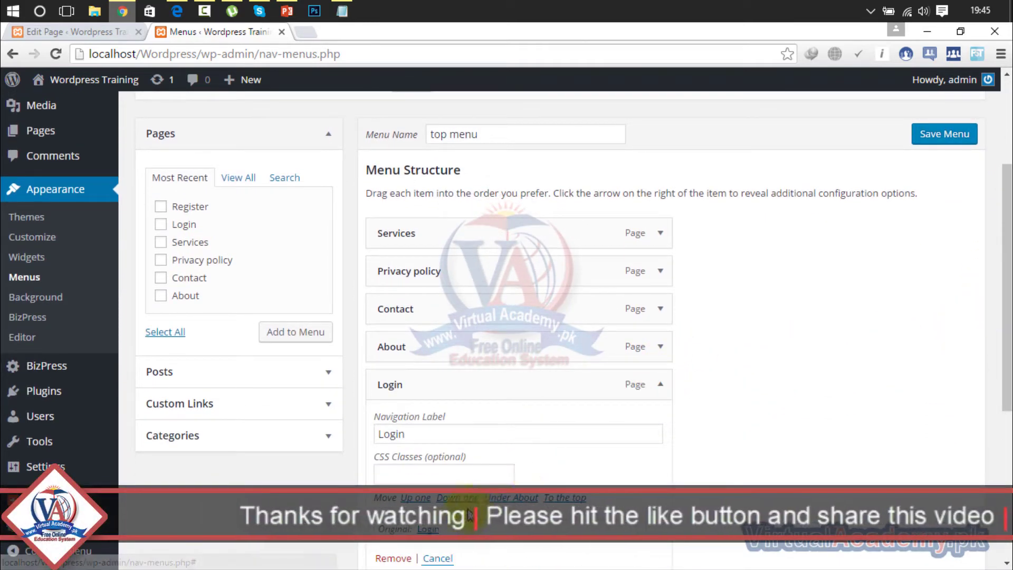
click(400, 558)
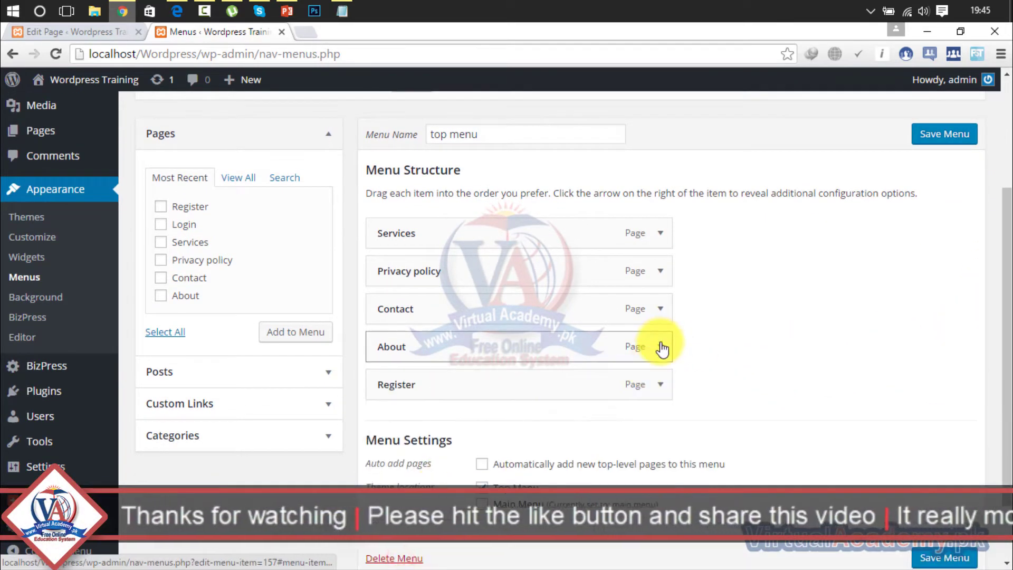
click(660, 385)
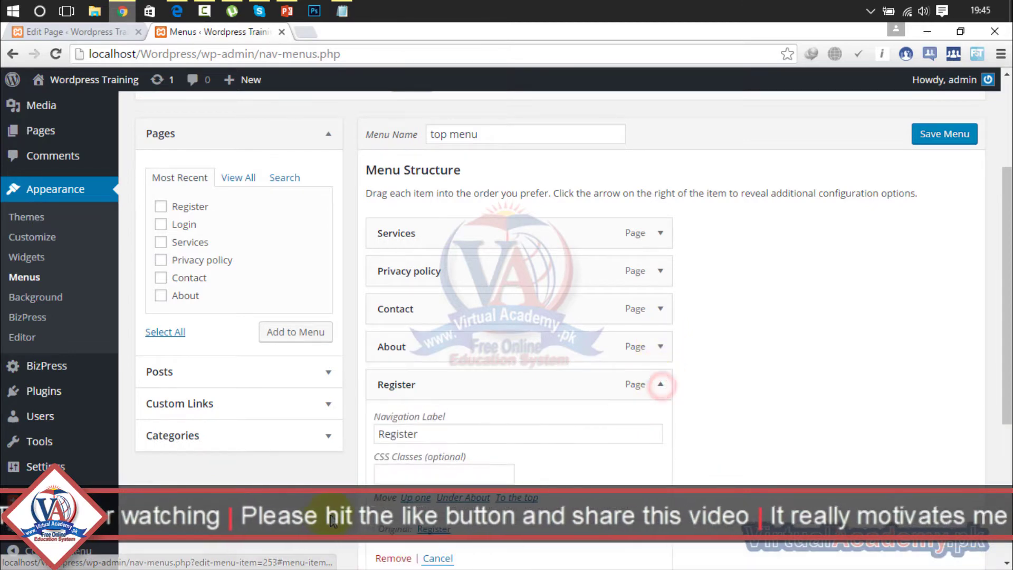
click(389, 555)
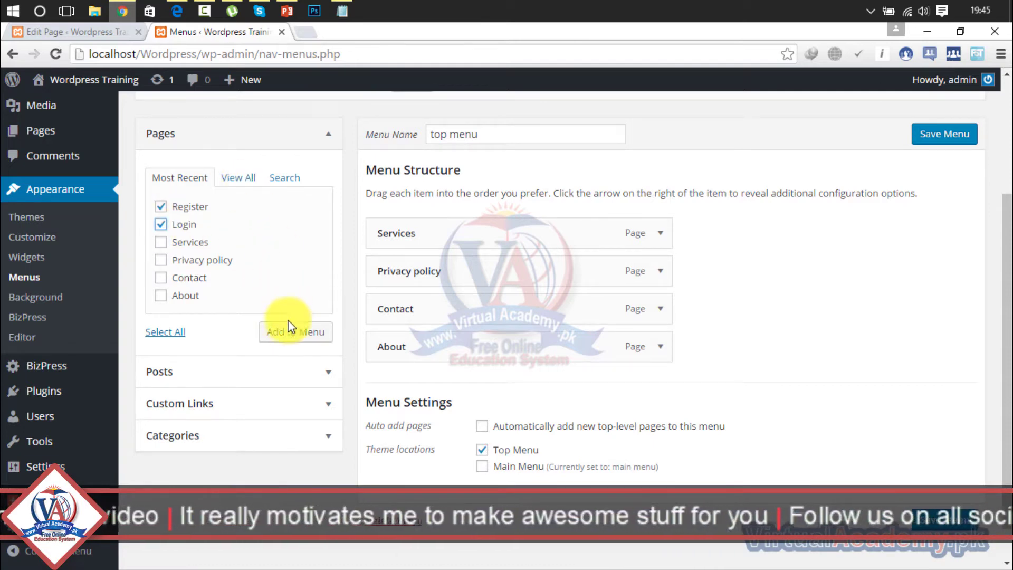
click(287, 334)
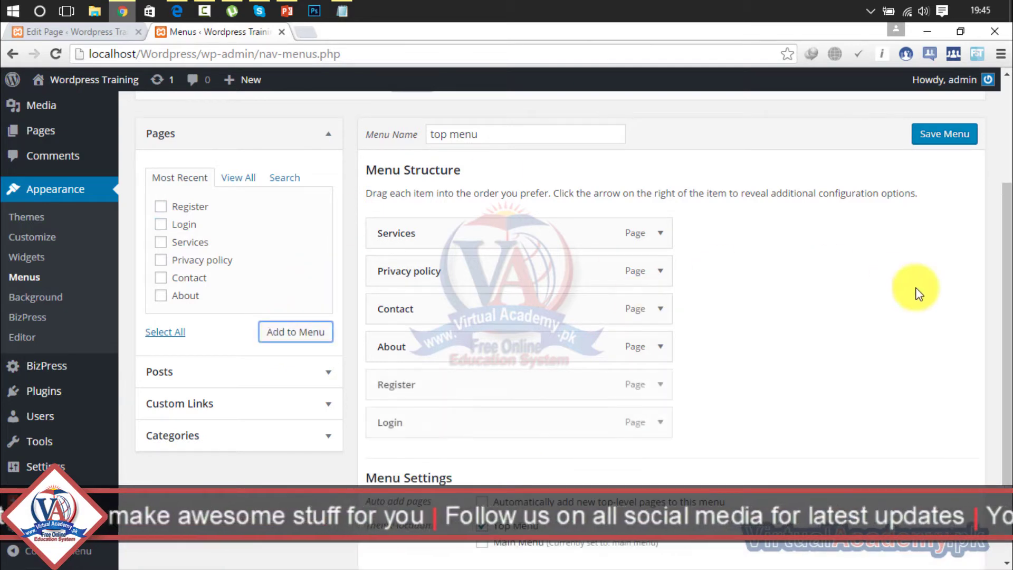
scroll(927, 290, up, 2)
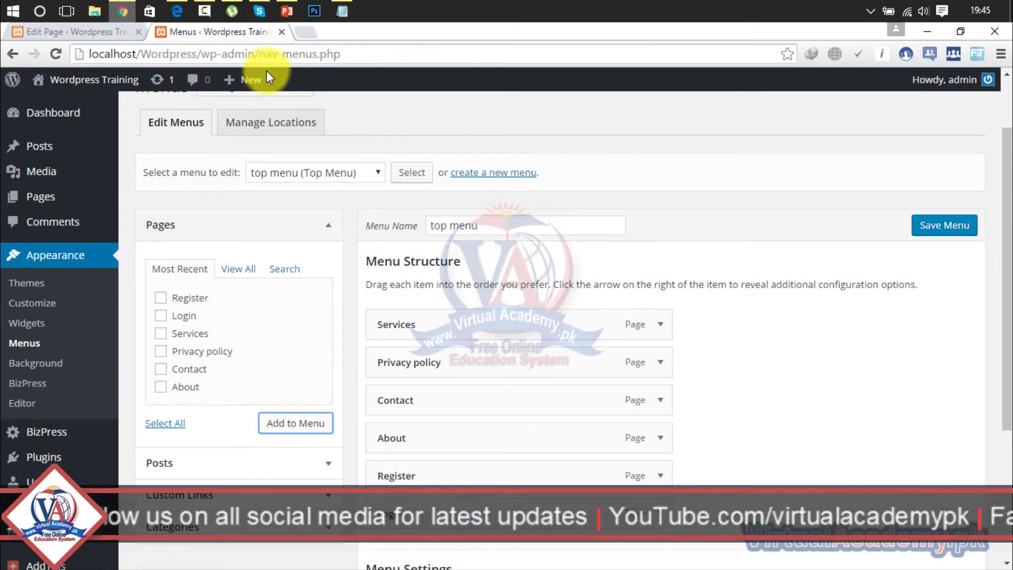
Open the live site in a new tab and close the Register page editor tab.
mouse_move(89, 87)
right_click(74, 106)
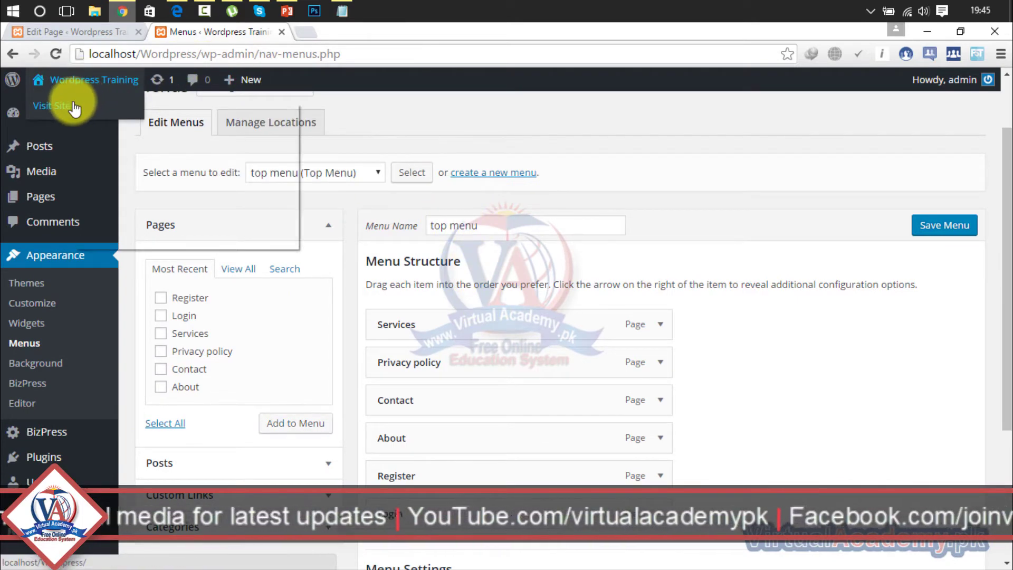
click(88, 108)
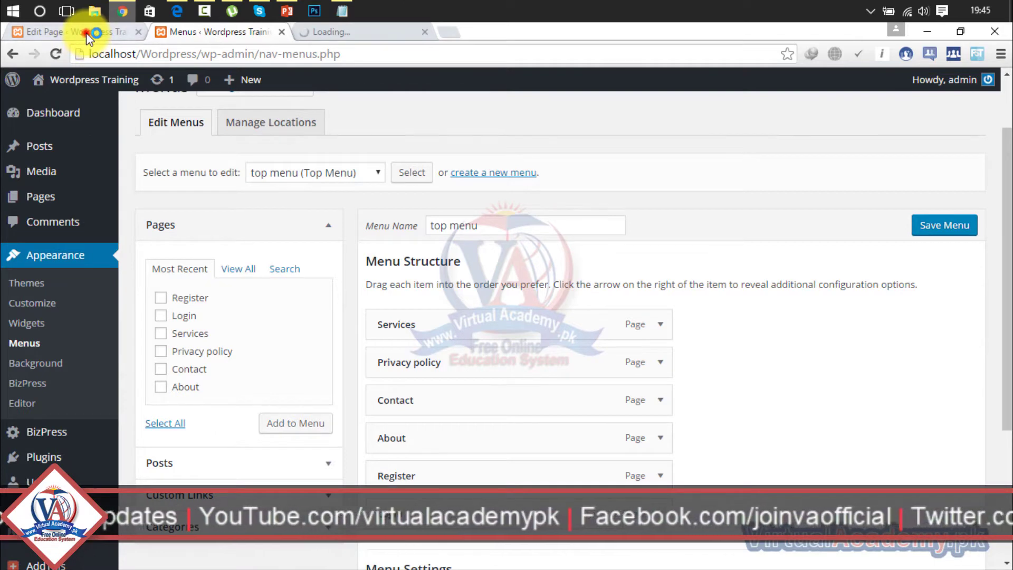
click(87, 34)
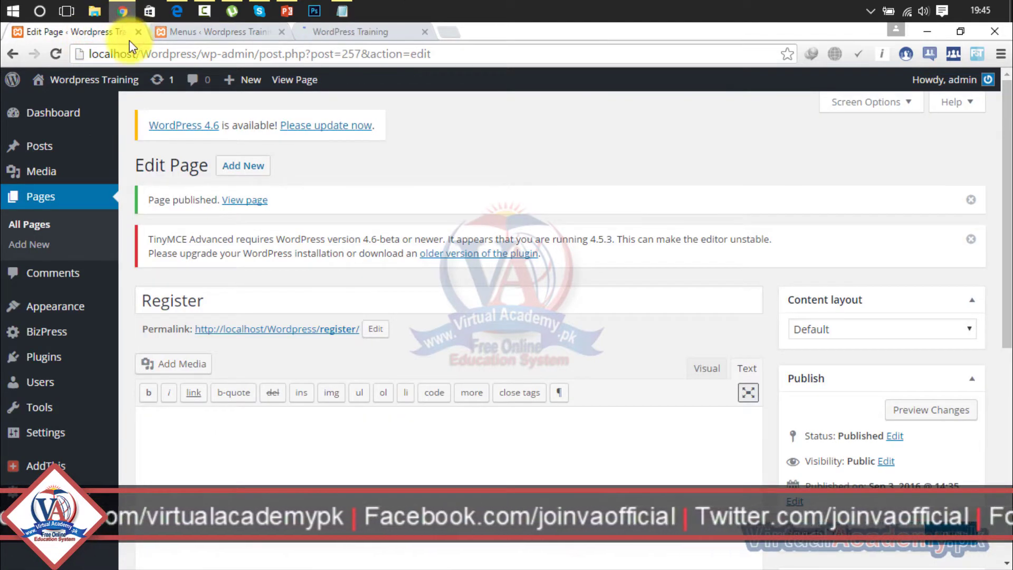
click(138, 32)
Save the top menu changes and return to the site's front page.
click(187, 37)
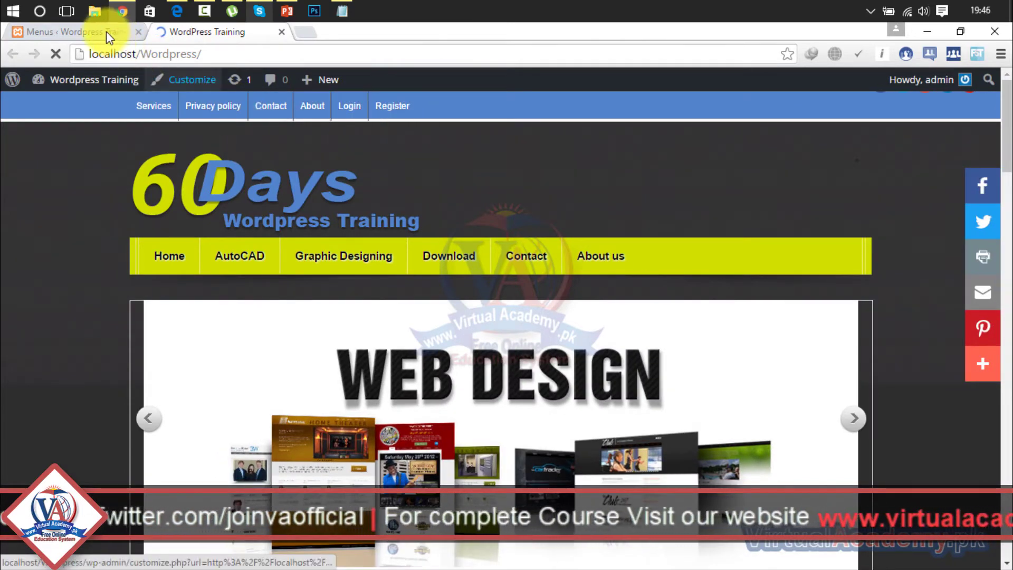
click(97, 32)
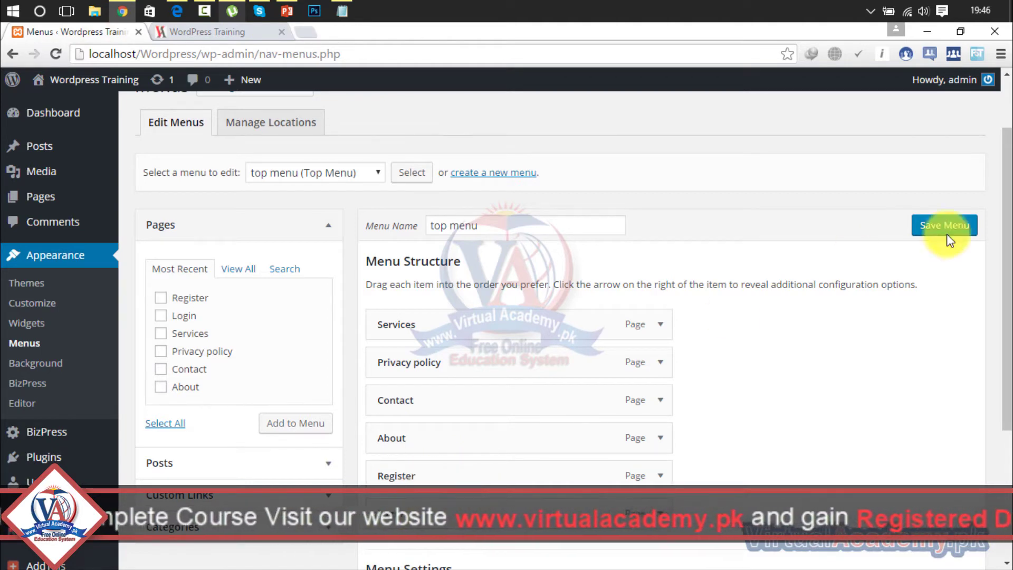
drag(1011, 211, 949, 453)
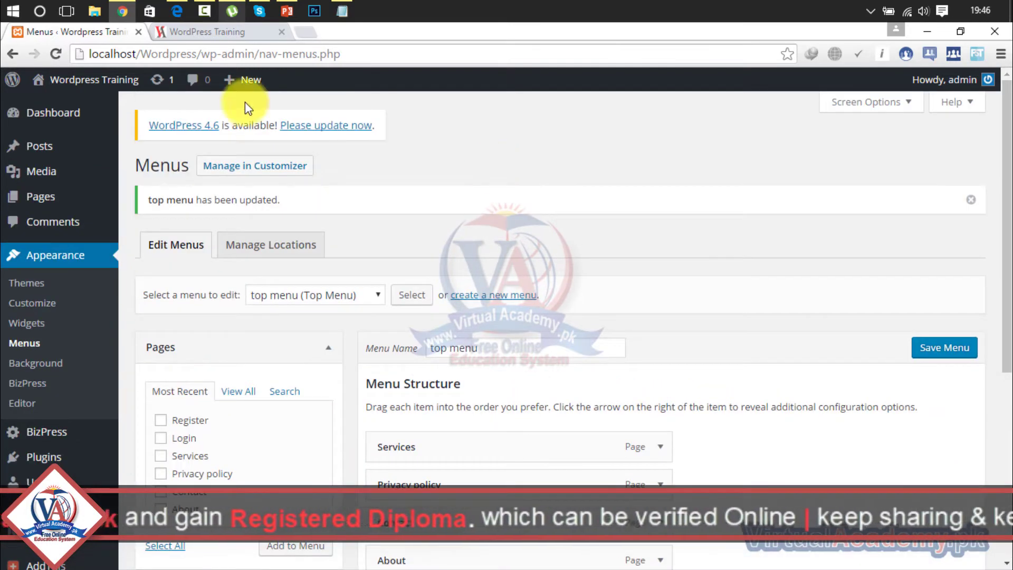
click(228, 36)
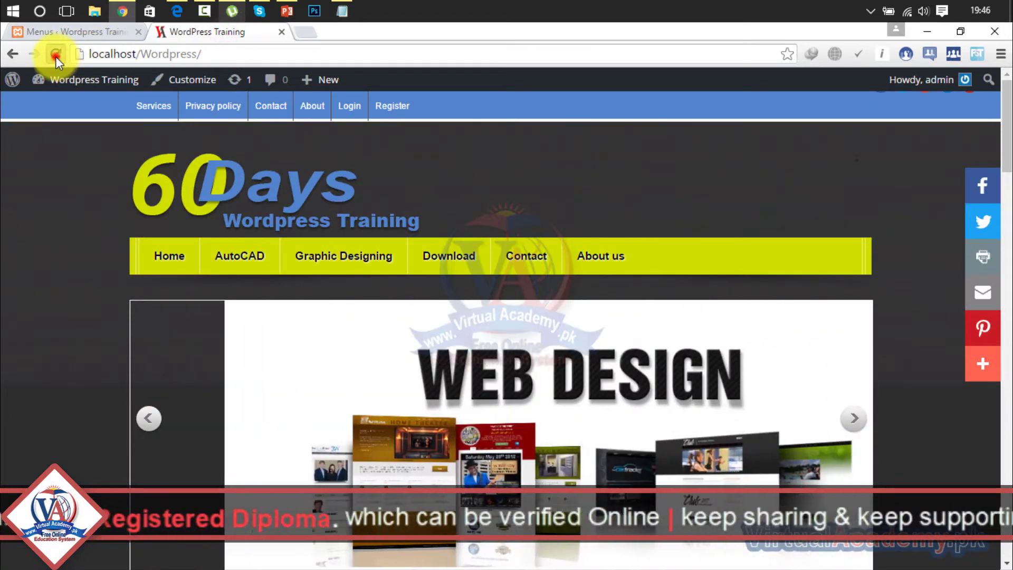
Reload the front page and view the Register and Login pages from its top menu.
click(55, 55)
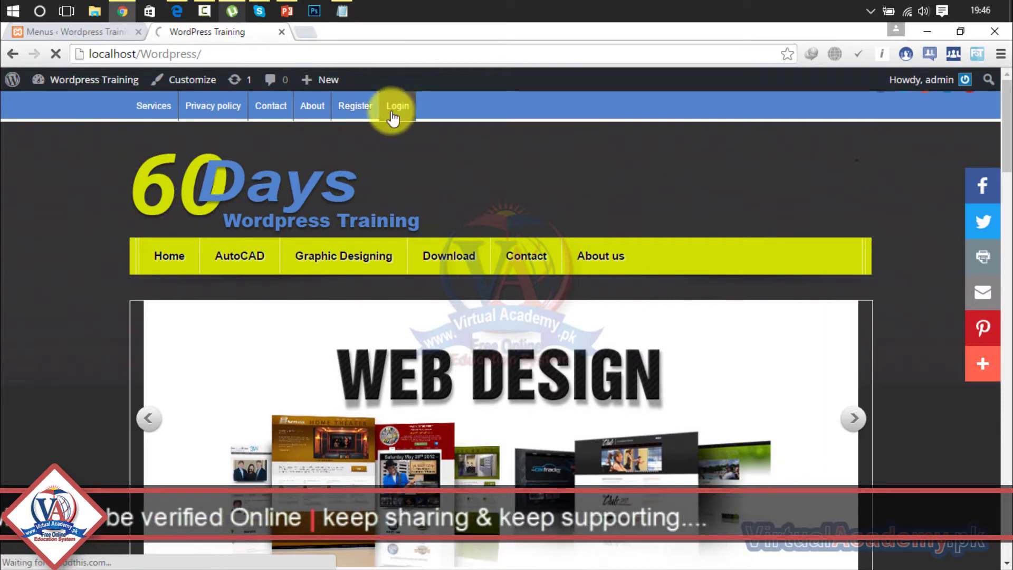
click(67, 35)
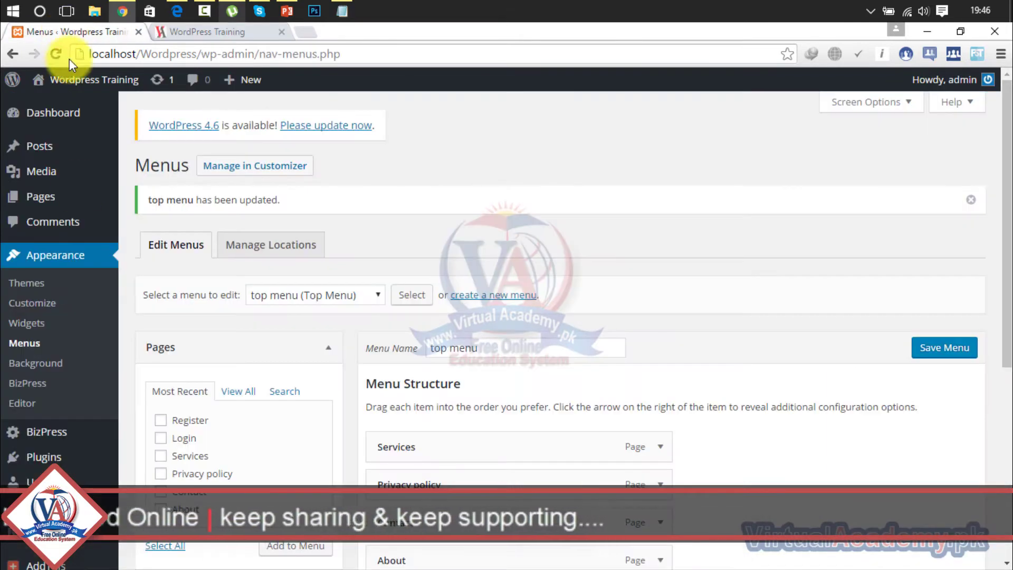
mouse_move(64, 154)
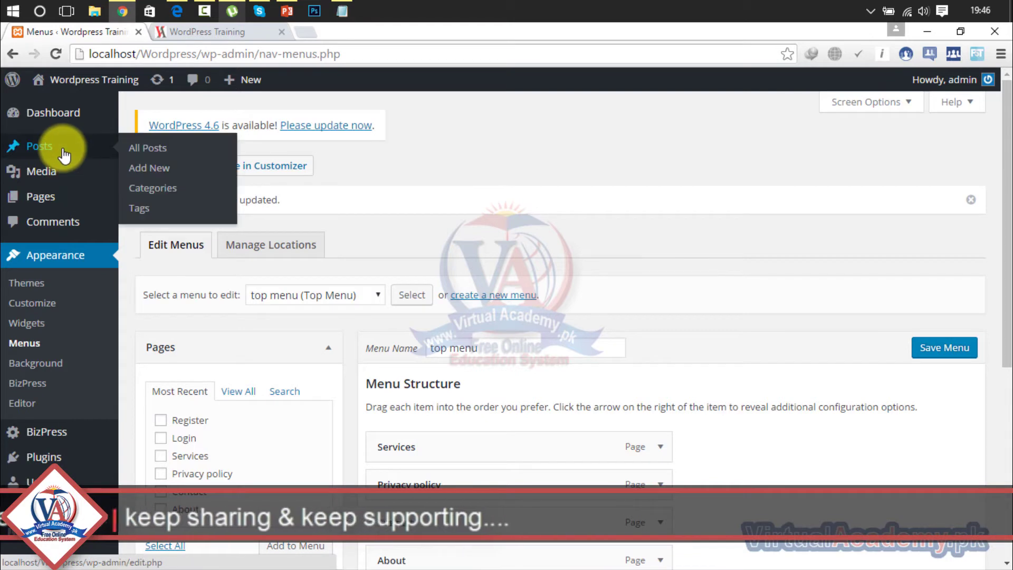
click(207, 31)
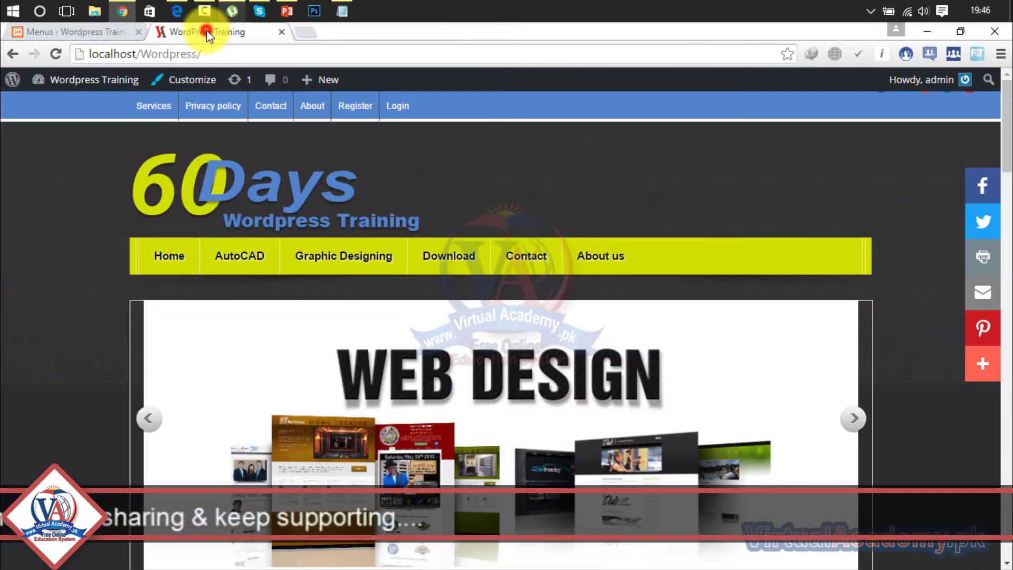
click(353, 103)
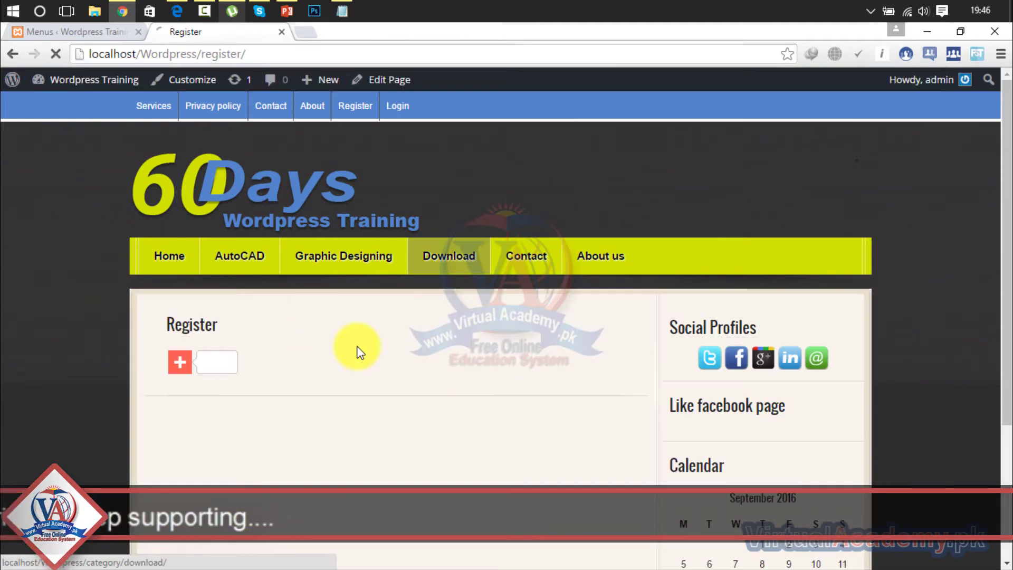
click(398, 107)
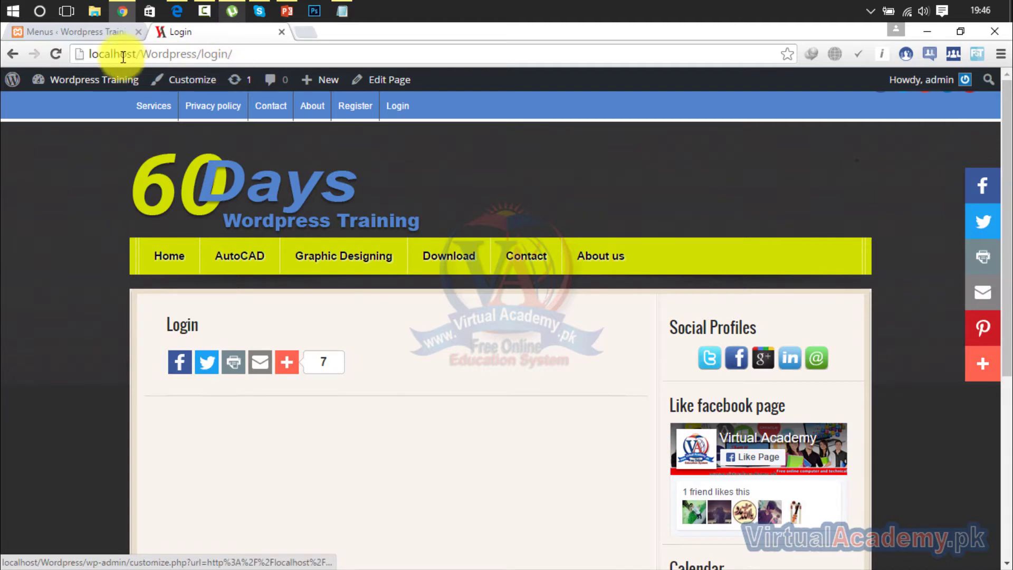
click(109, 32)
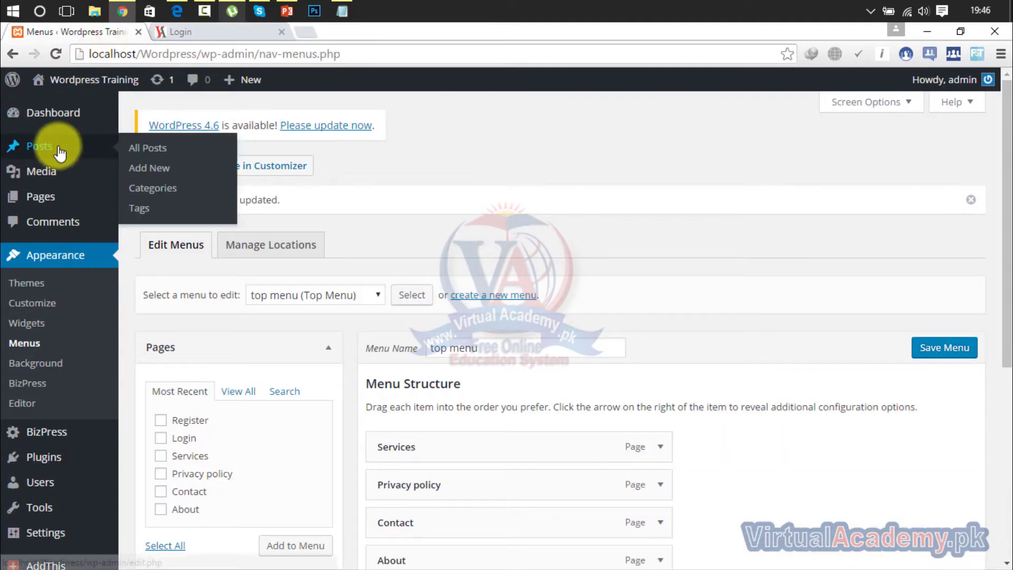
Go to the all-pages list and start editing the Login page.
mouse_move(45, 201)
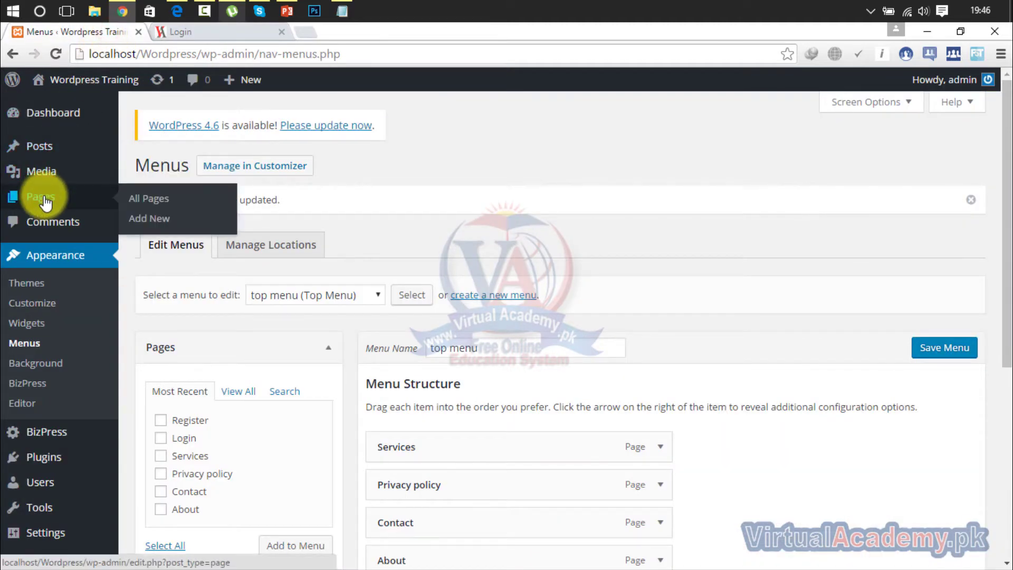
click(45, 201)
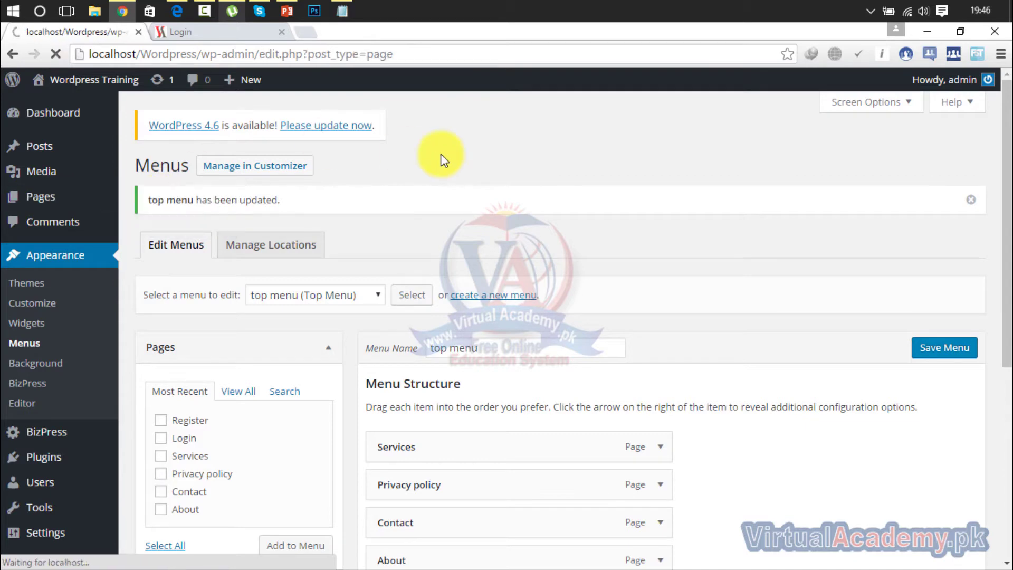
mouse_move(190, 365)
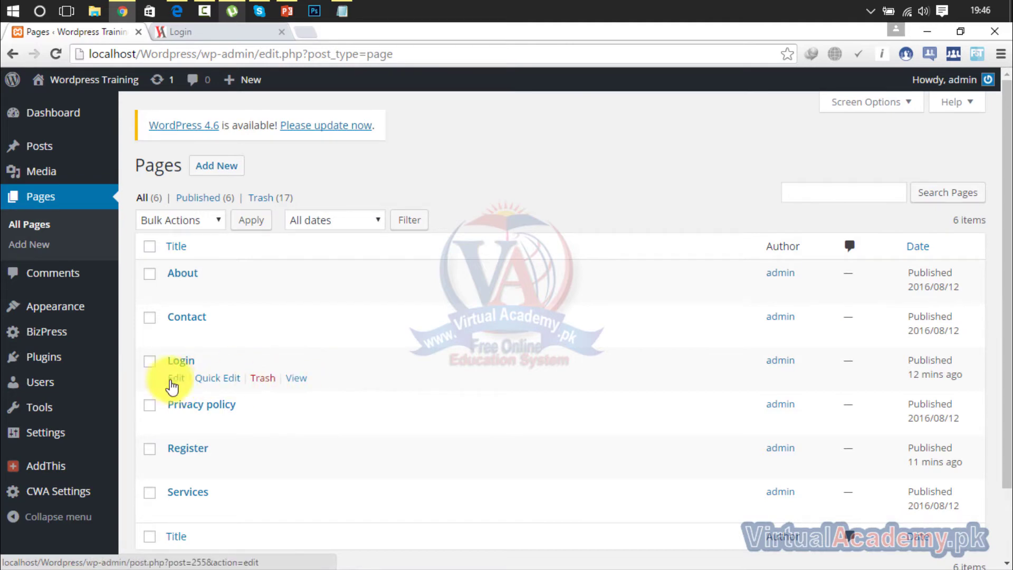
click(174, 379)
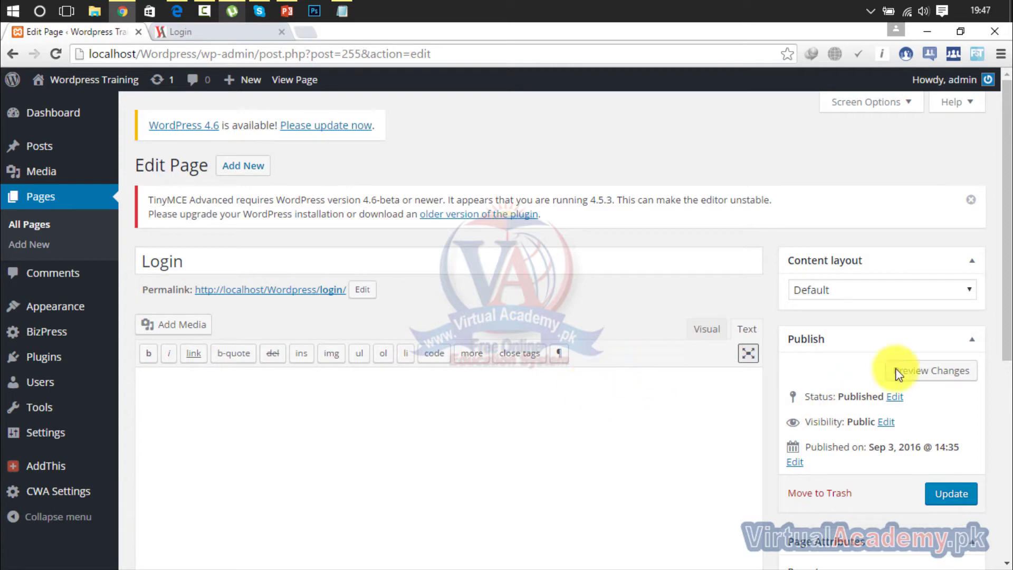
Keep Login's Default content layout, turn AddThis share buttons Off, and update the page.
click(945, 305)
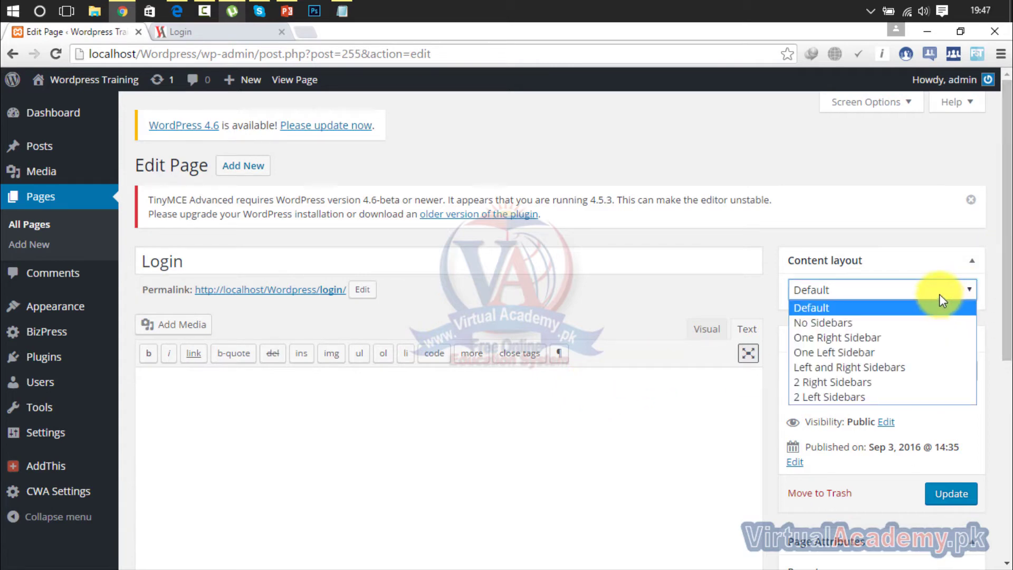
click(939, 294)
drag(1007, 238, 1006, 470)
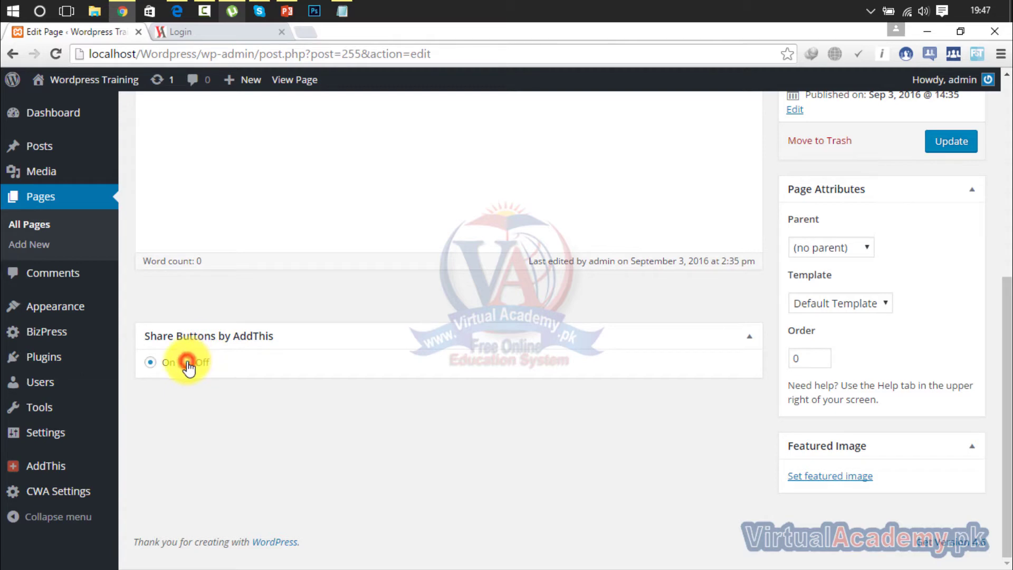
click(185, 364)
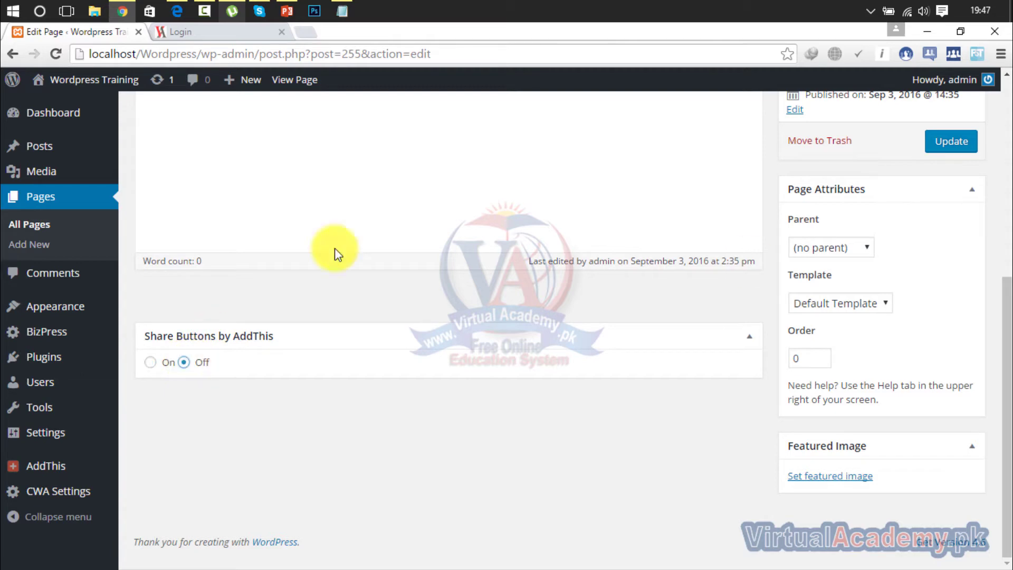
click(950, 142)
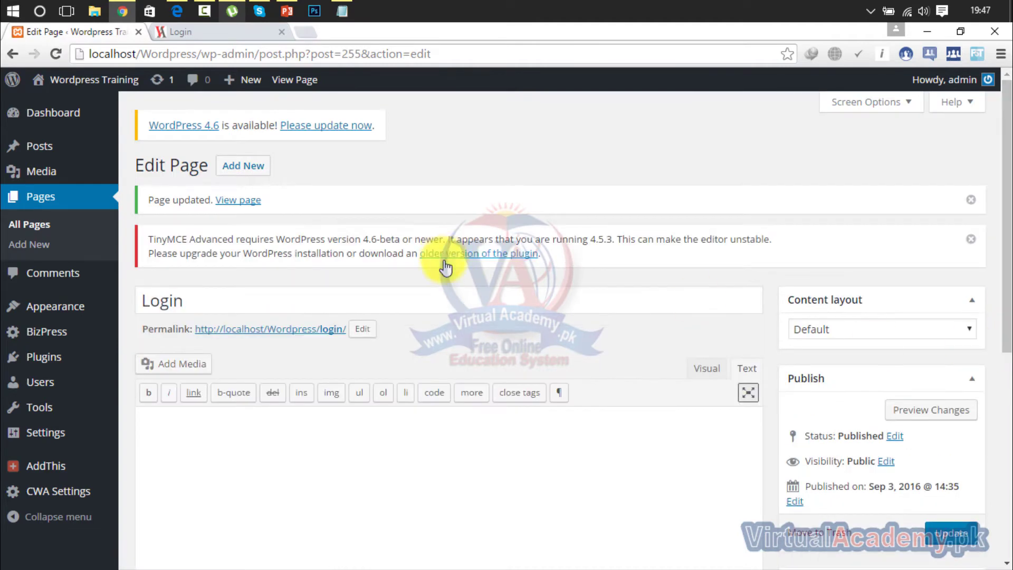
click(39, 198)
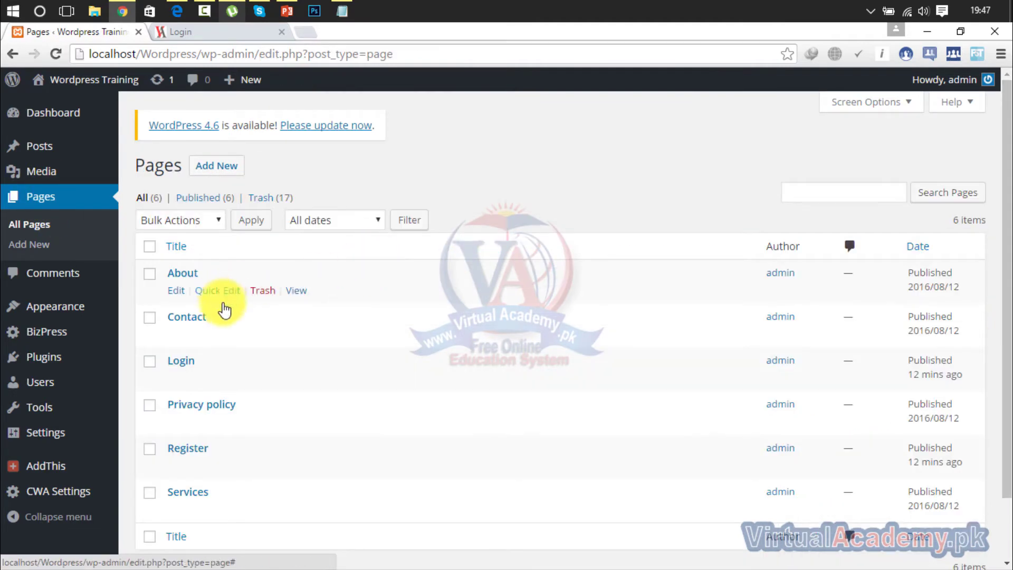
Edit the Register page, set its AddThis share buttons to Off, and update it.
click(178, 466)
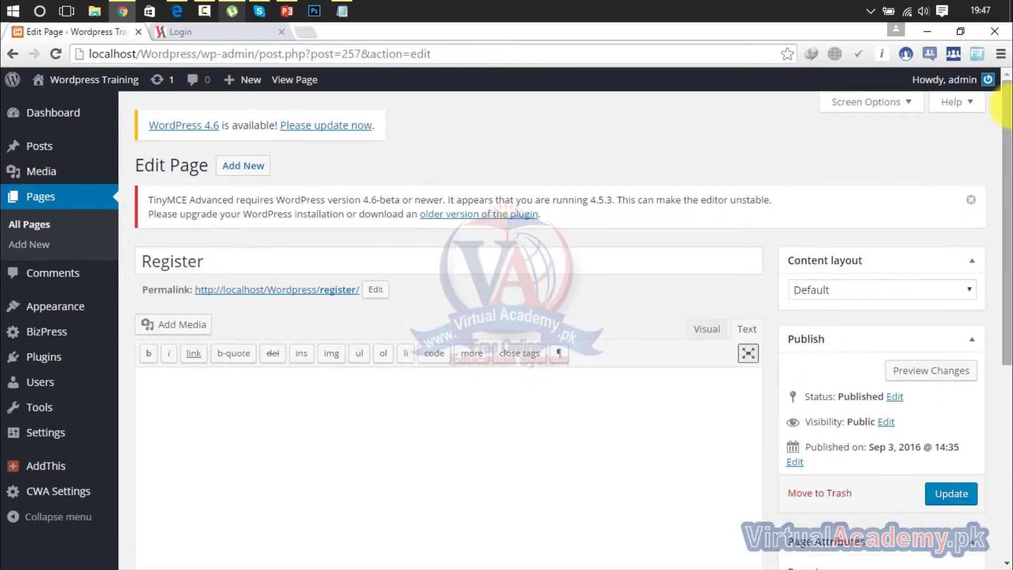
drag(1005, 110, 988, 387)
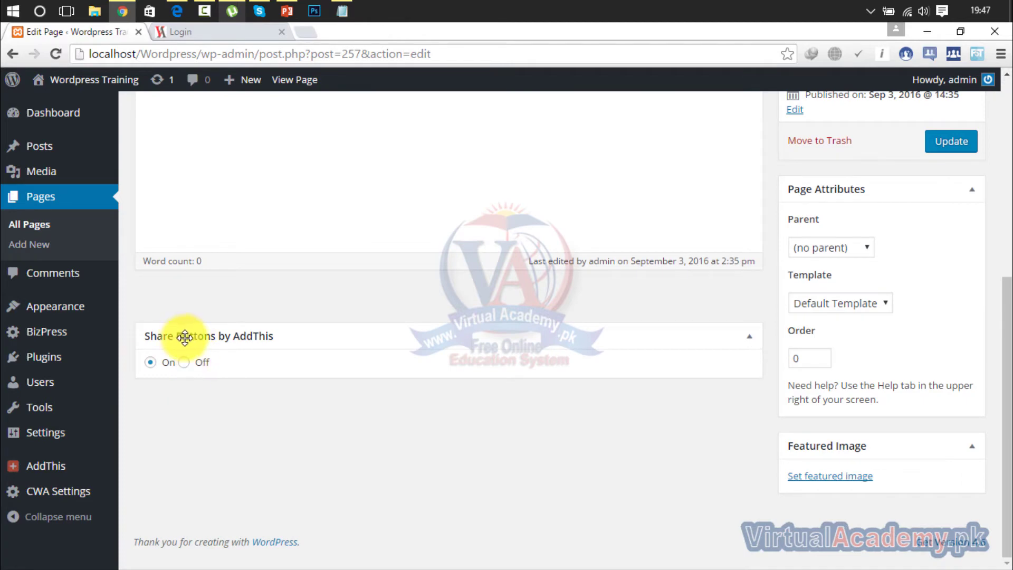
click(184, 362)
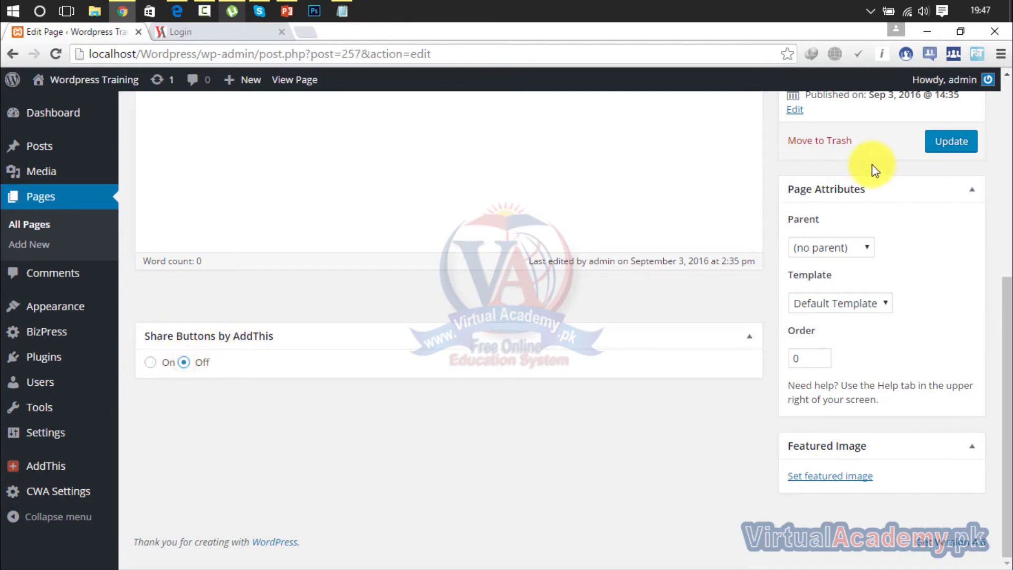
click(950, 139)
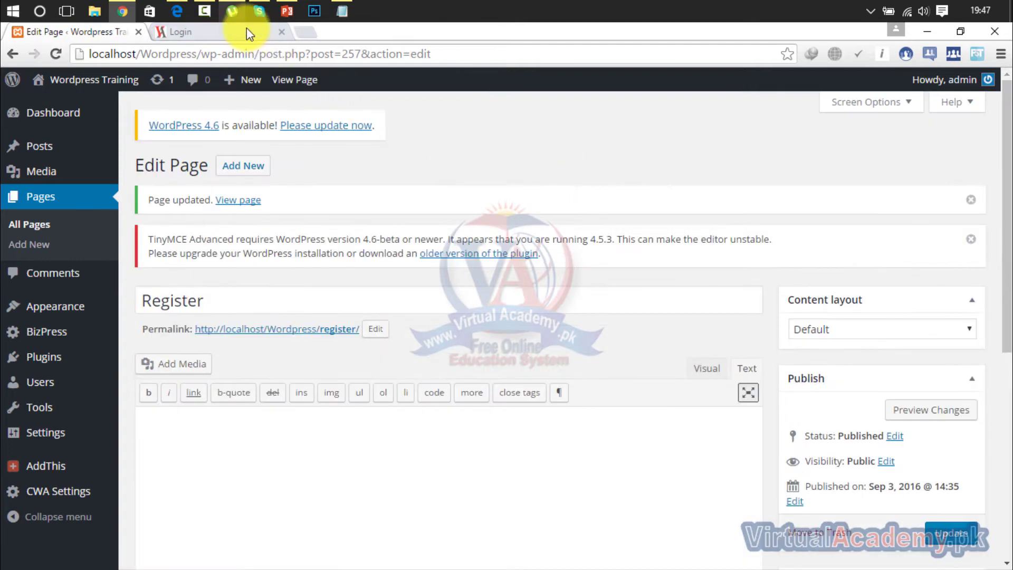
click(245, 29)
Reload the front-end Login page to confirm share buttons are gone, then return to the Register editor.
click(56, 53)
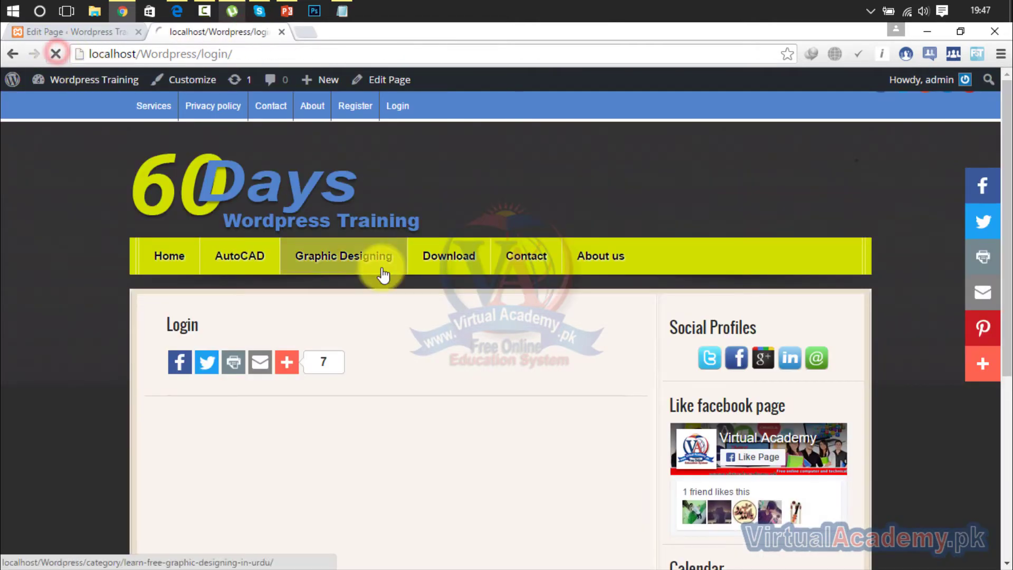
mouse_move(384, 275)
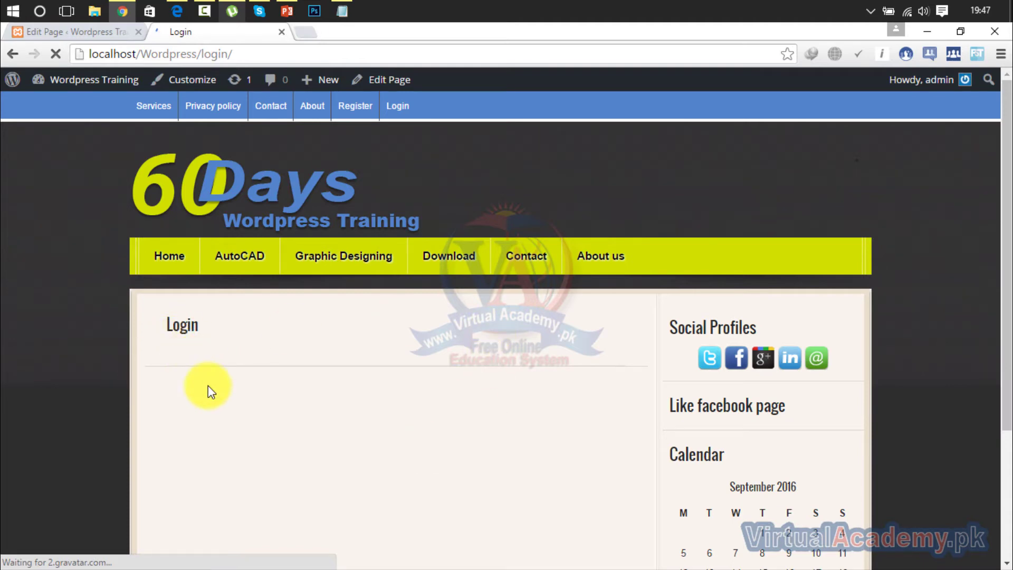
click(93, 33)
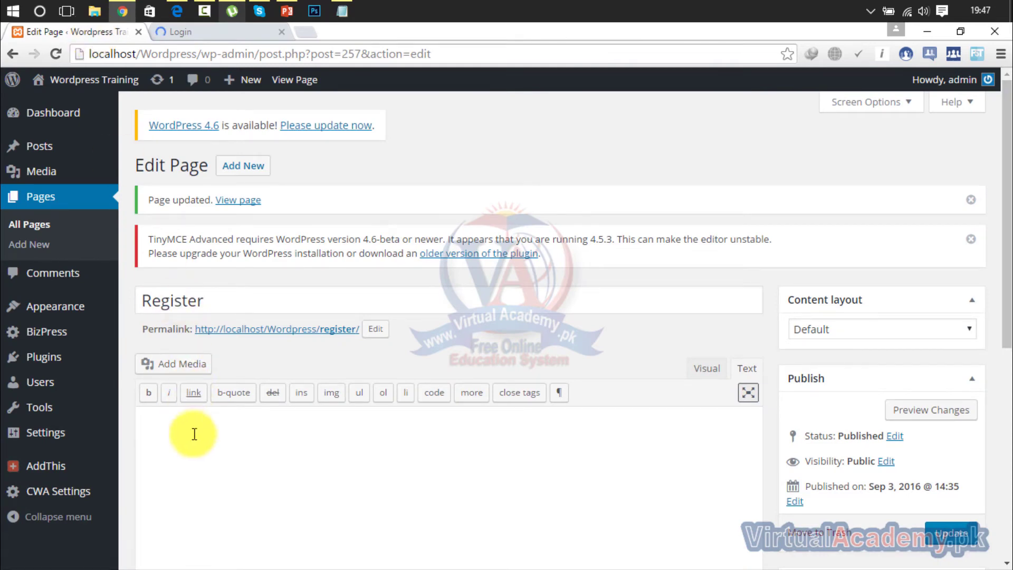
click(342, 10)
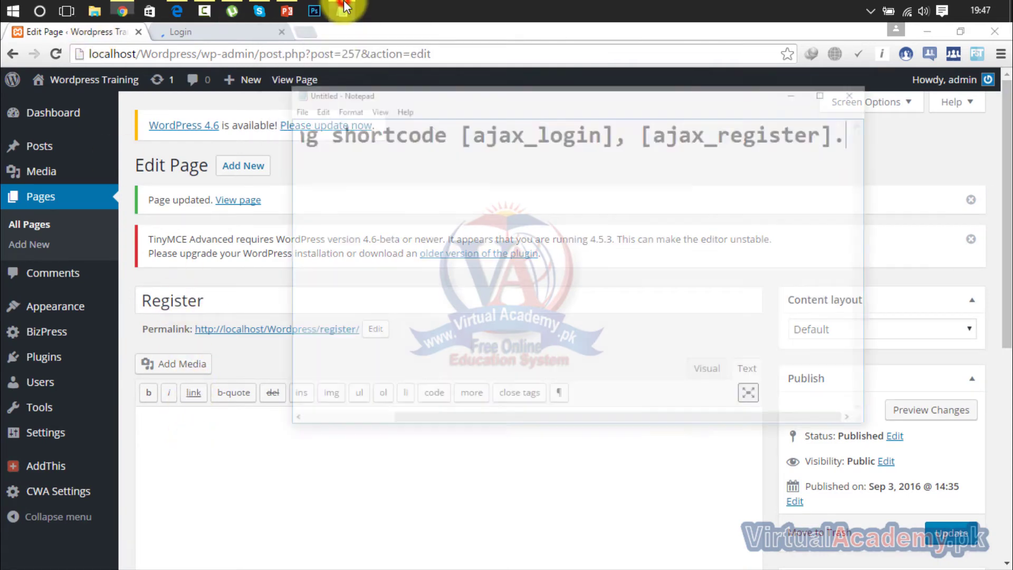
click(410, 219)
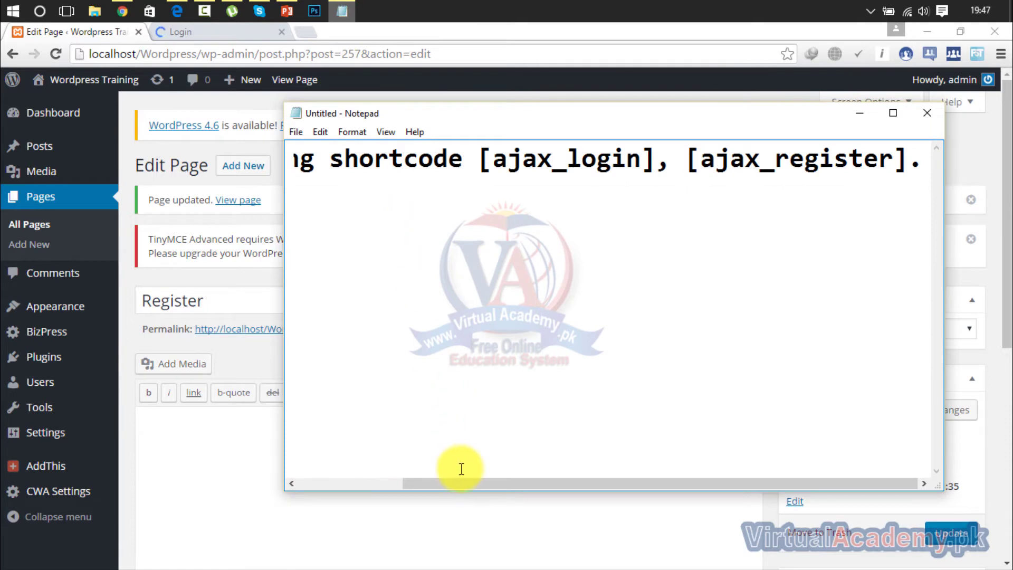
drag(460, 485, 285, 499)
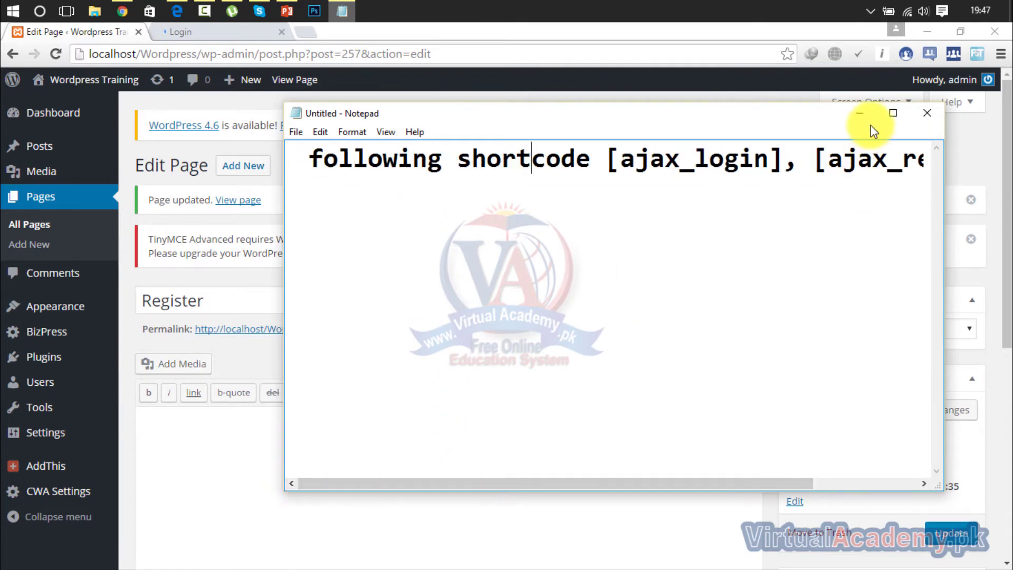
click(859, 113)
mouse_move(47, 441)
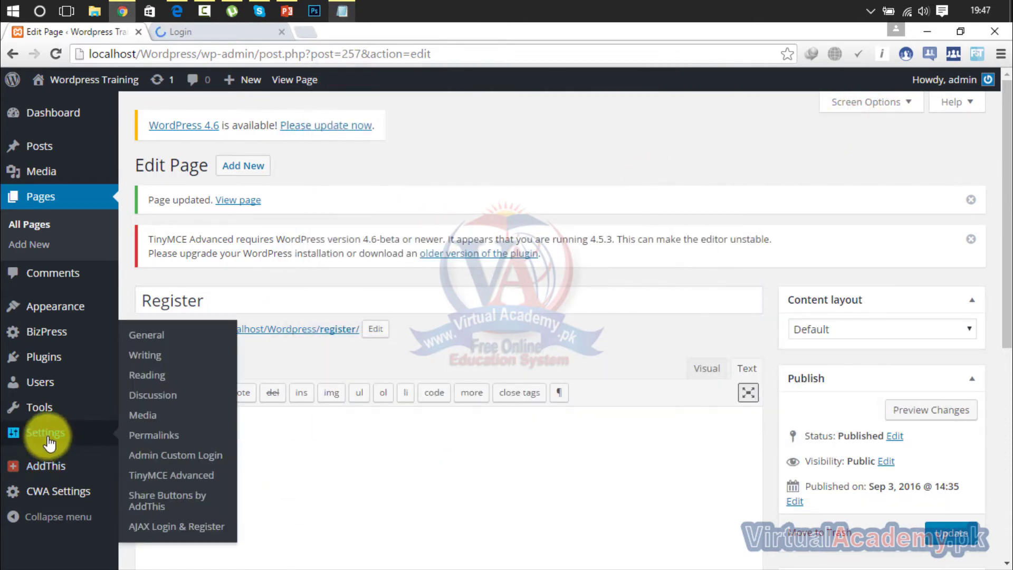
View the ZM Ajax Login & Register plugin details and select its [ajax_login] and [ajax_register] shortcodes.
click(47, 357)
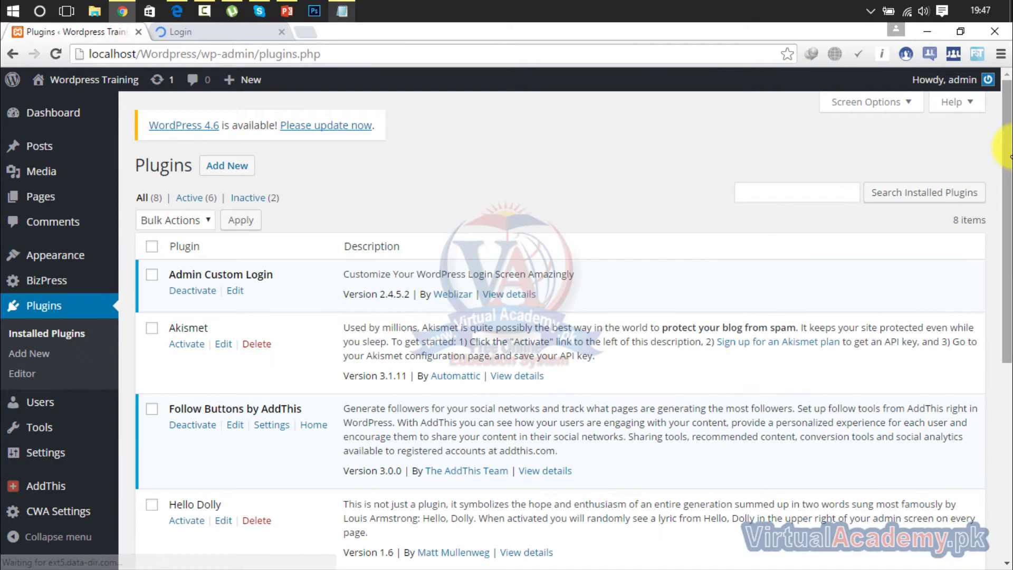
drag(1009, 153, 1003, 423)
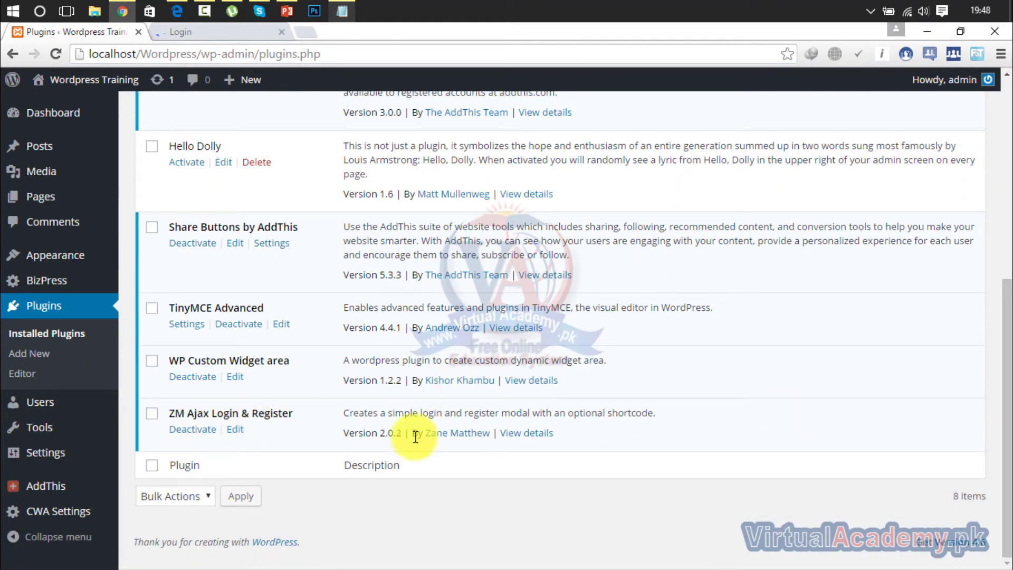
click(525, 438)
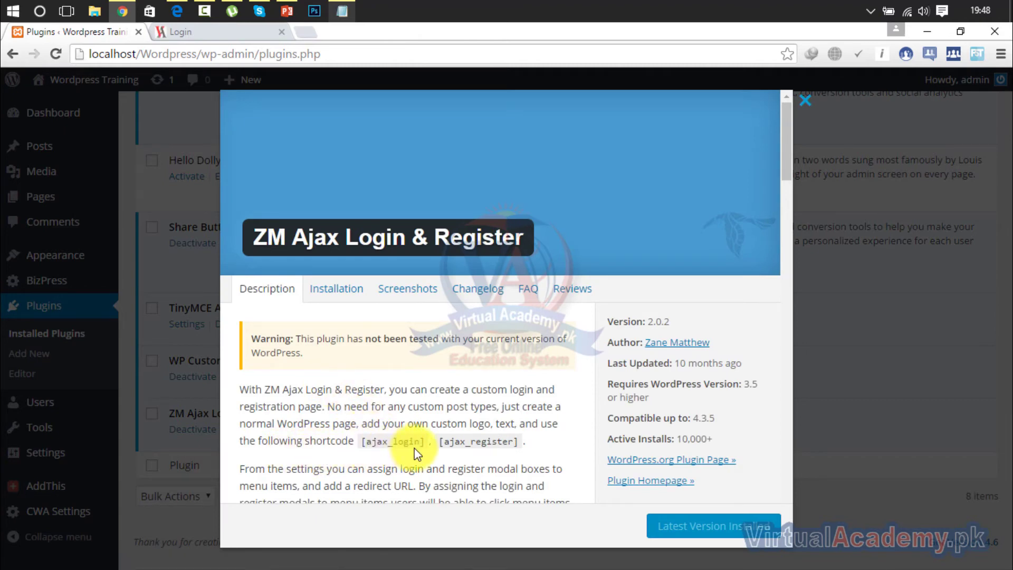
drag(421, 442, 363, 442)
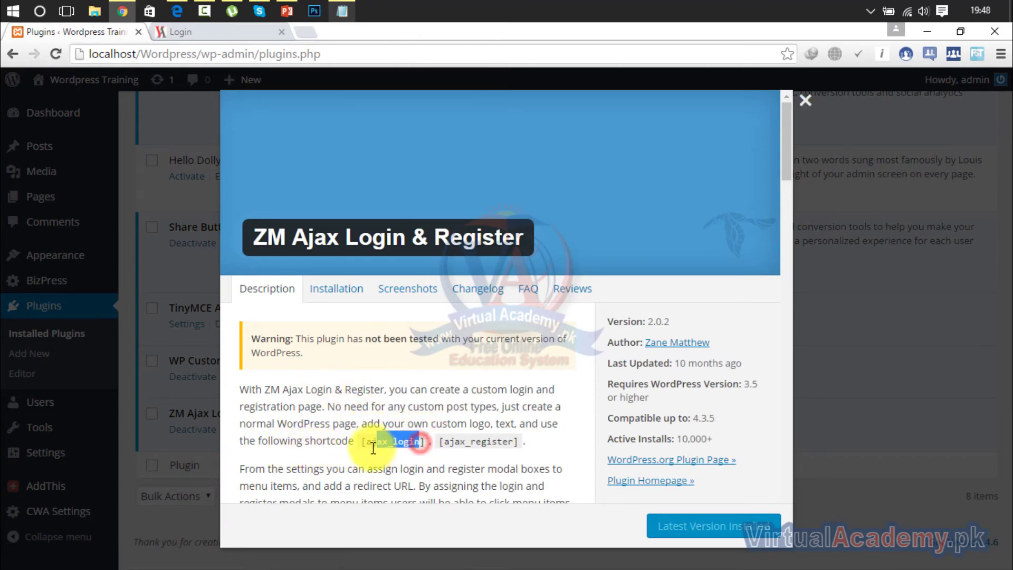
click(512, 445)
drag(512, 445, 458, 446)
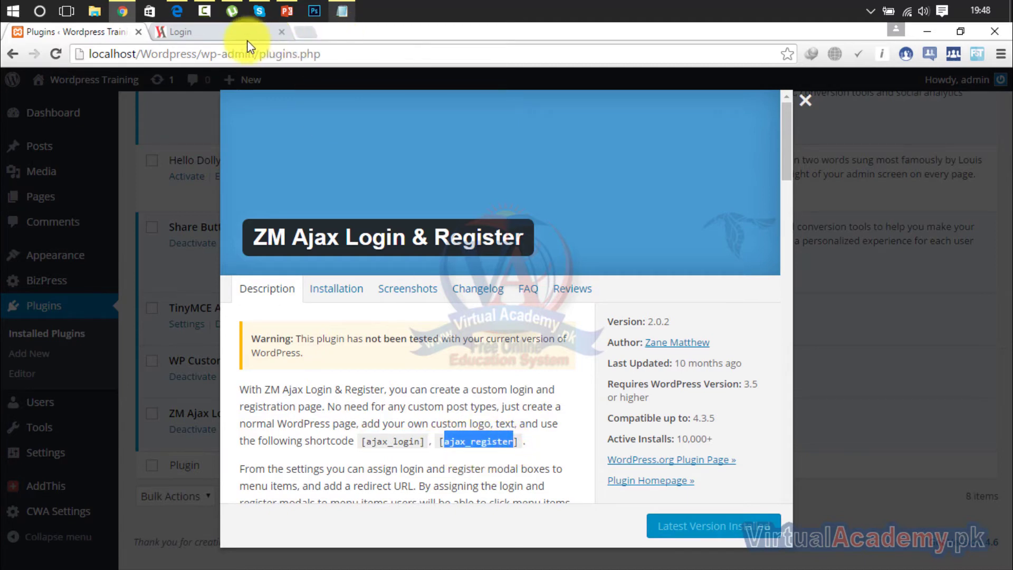
Glance at the front-end Login page, then close the plugin details window.
click(221, 36)
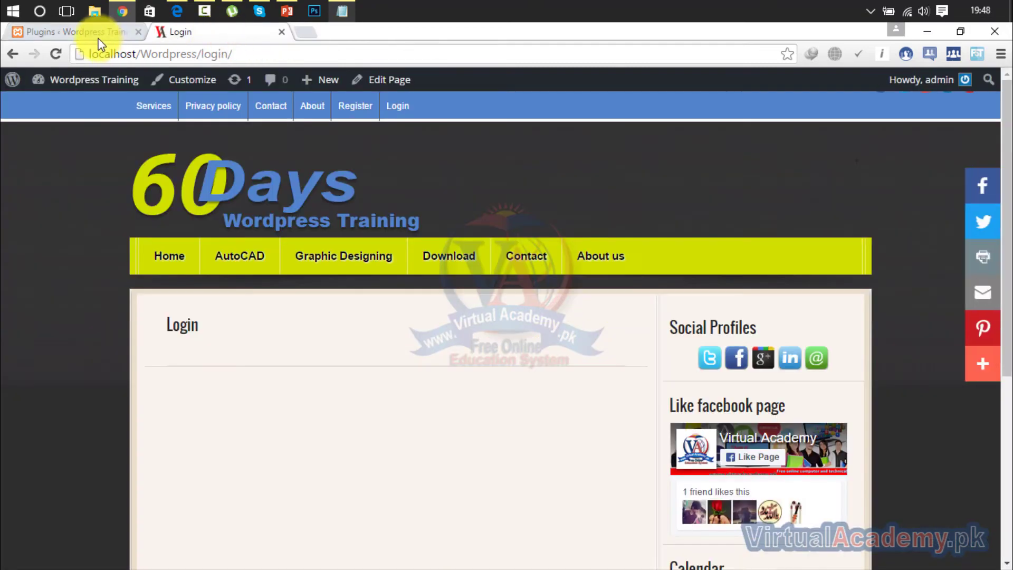
click(98, 40)
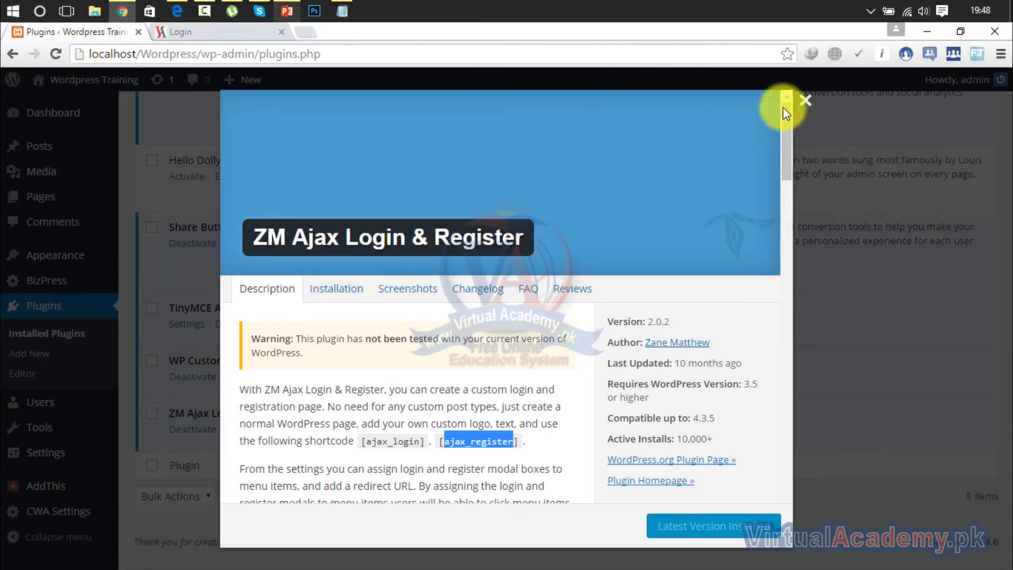
click(805, 100)
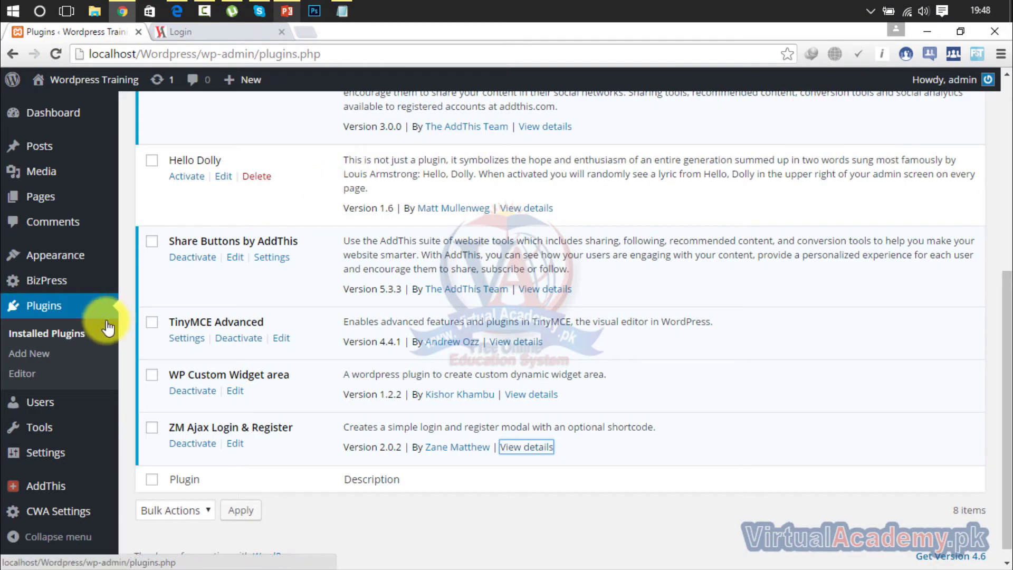
Open the WordPress Pages list in a new browser tab.
click(67, 280)
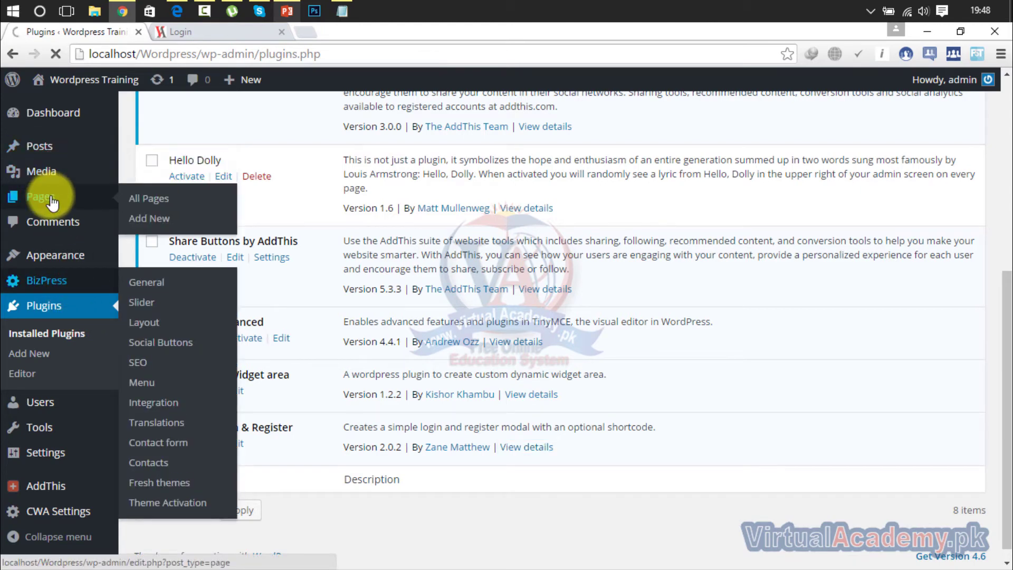
right_click(67, 200)
click(77, 205)
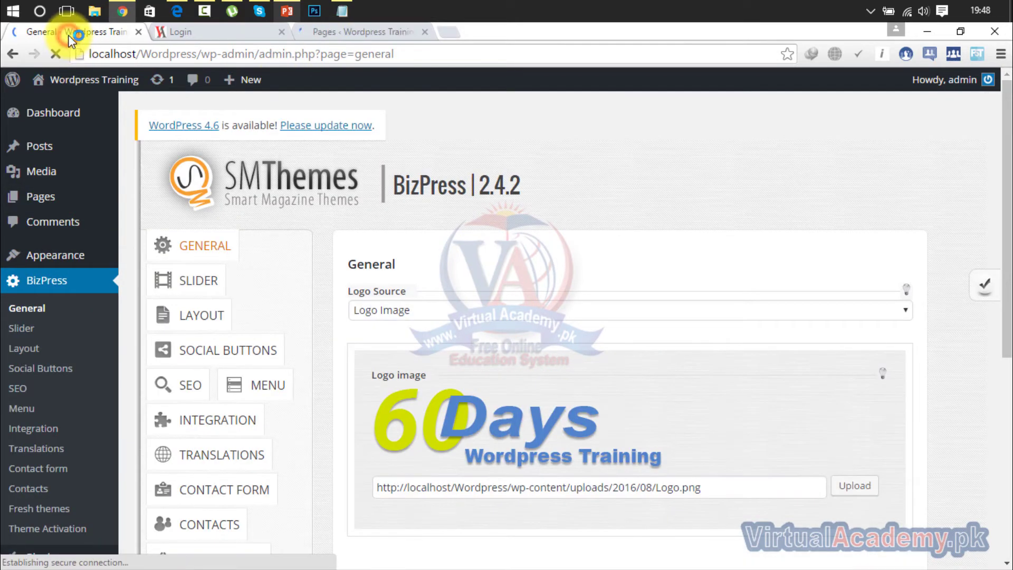
Show the ZM Ajax Login & Register plugin details, then return to the pages list tab.
mouse_move(53, 261)
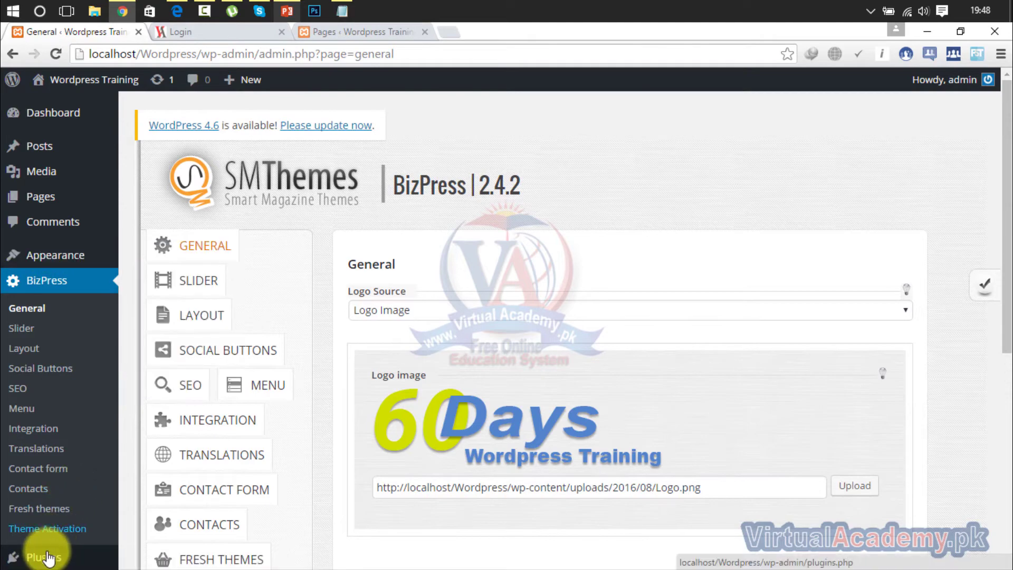
mouse_move(49, 558)
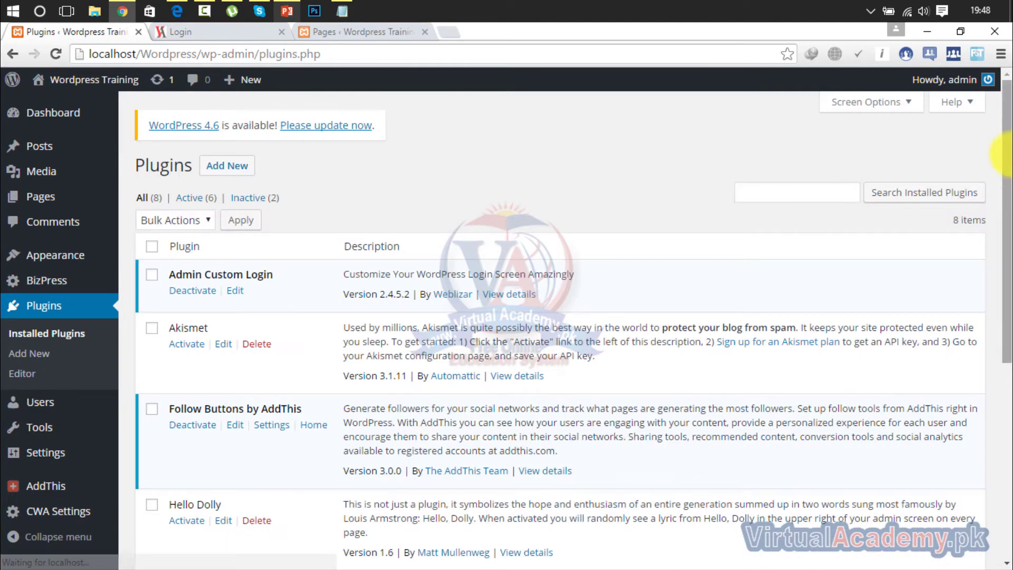
drag(1005, 153, 1006, 465)
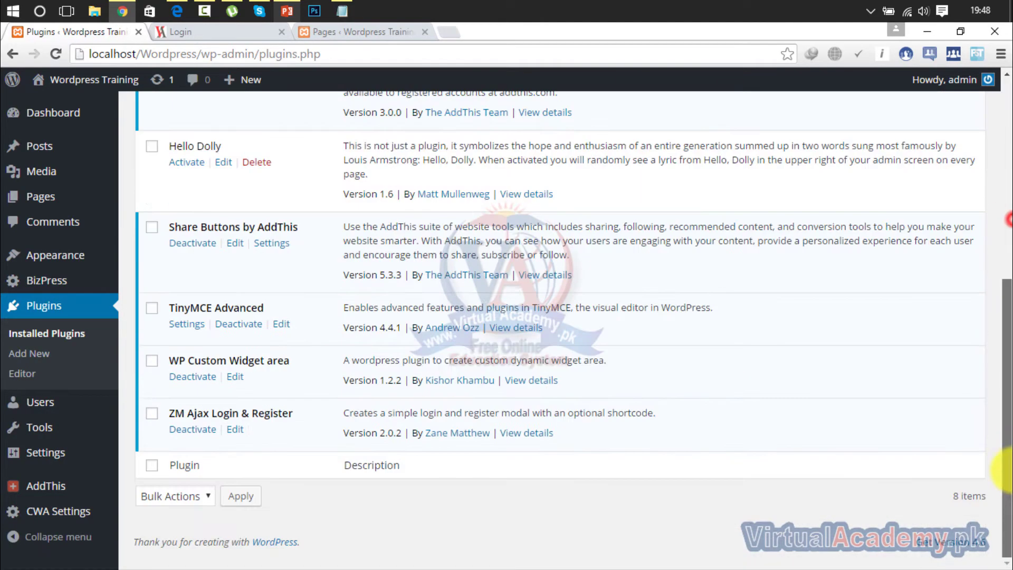
click(538, 436)
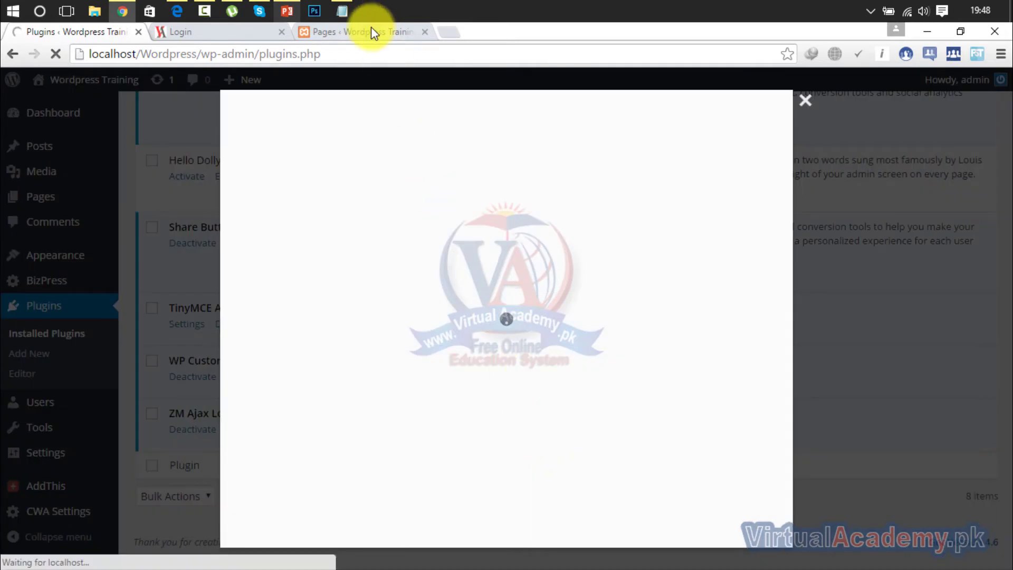
click(372, 31)
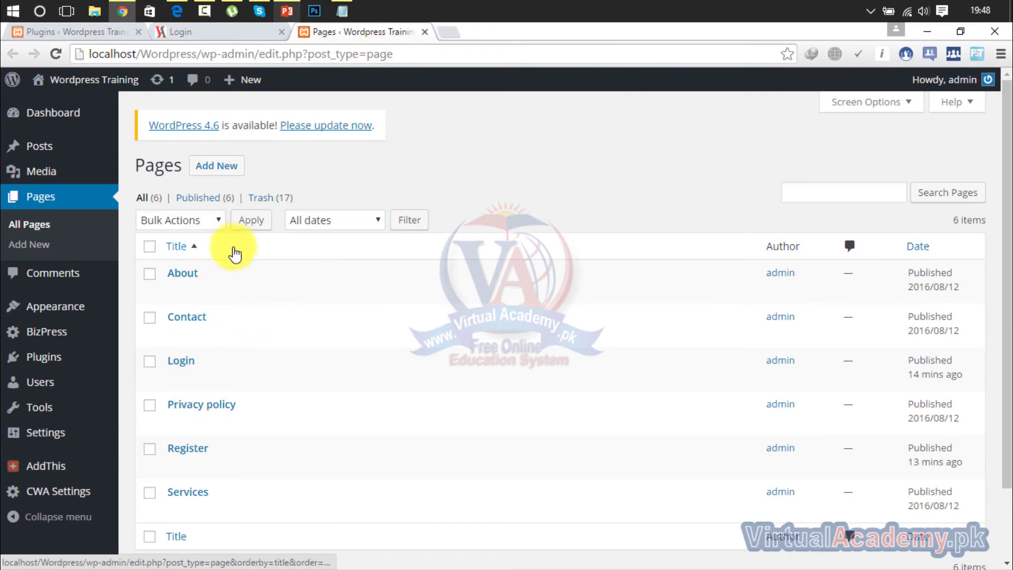
Copy the [ajax_login] shortcode from the plugin details and open the Login page for editing.
click(194, 35)
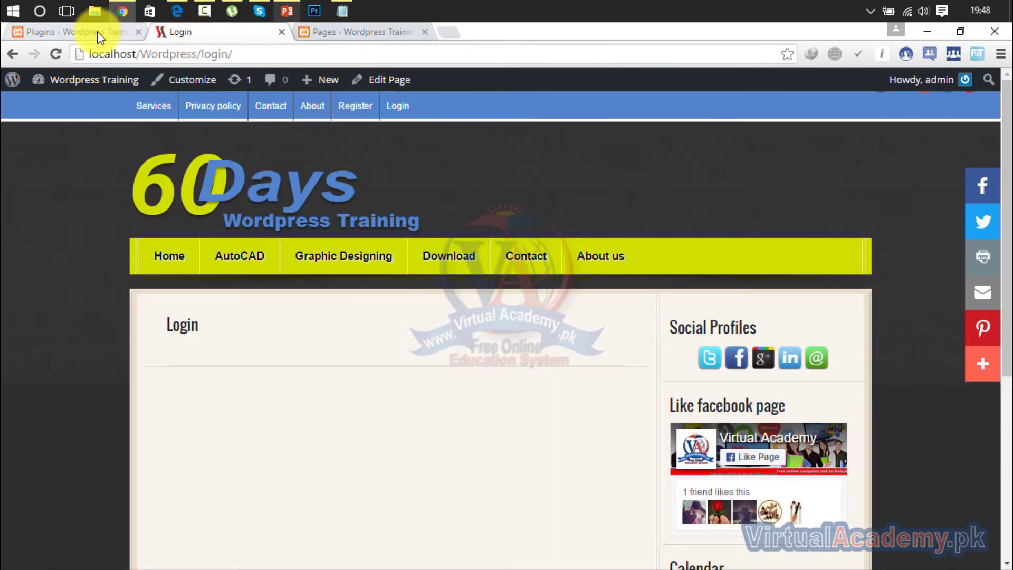
click(97, 31)
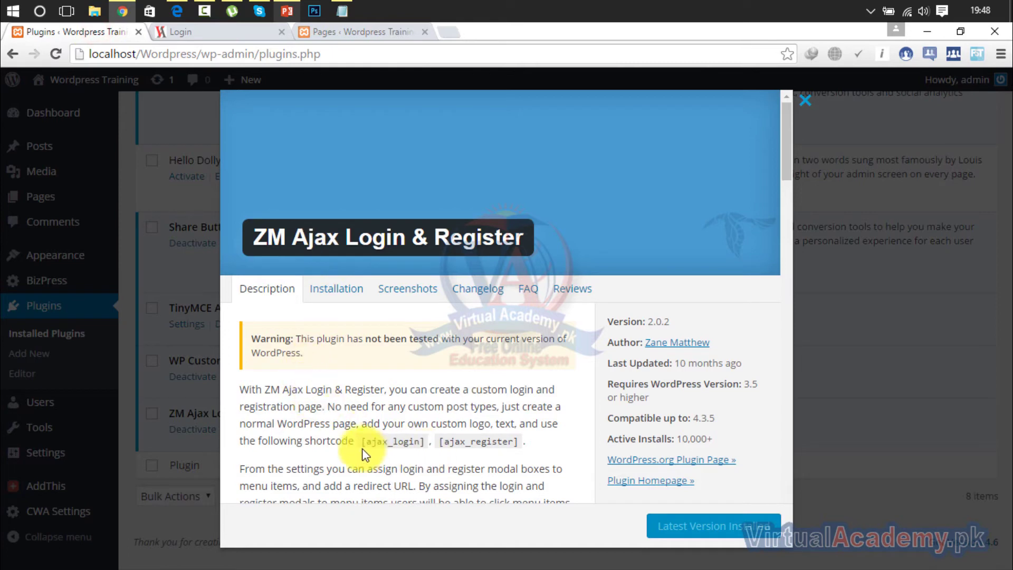
drag(418, 441, 360, 443)
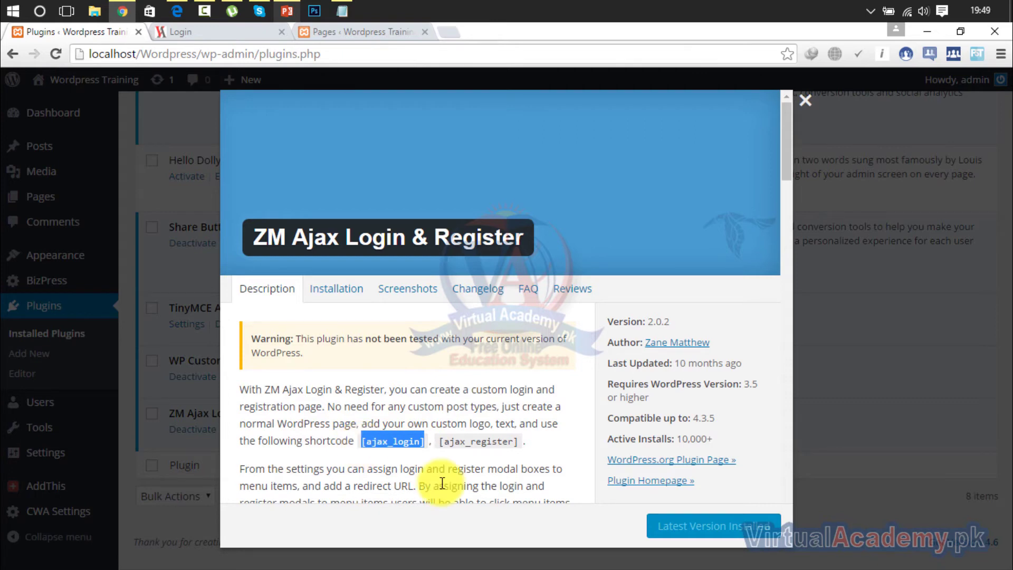
click(378, 32)
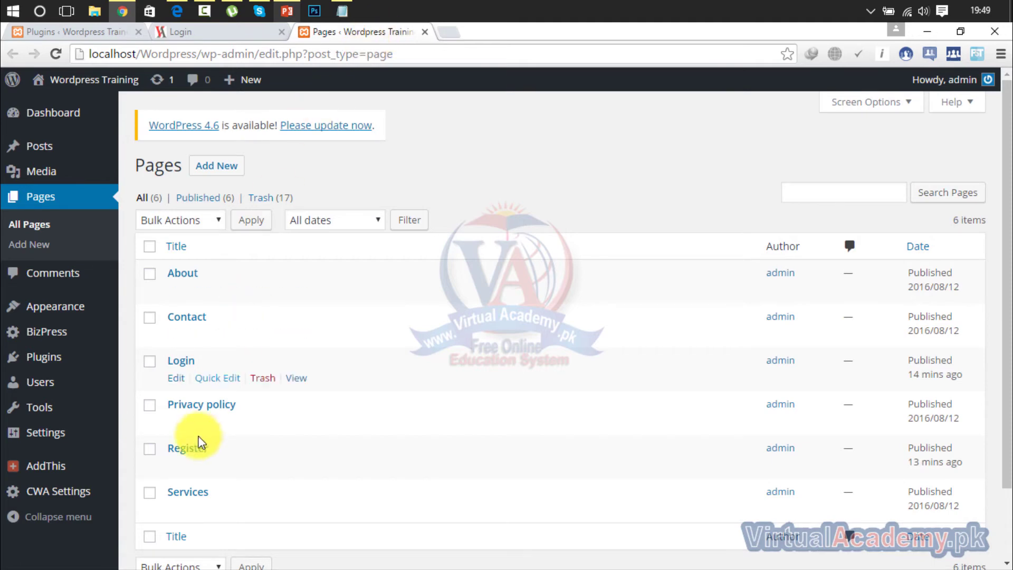
click(175, 377)
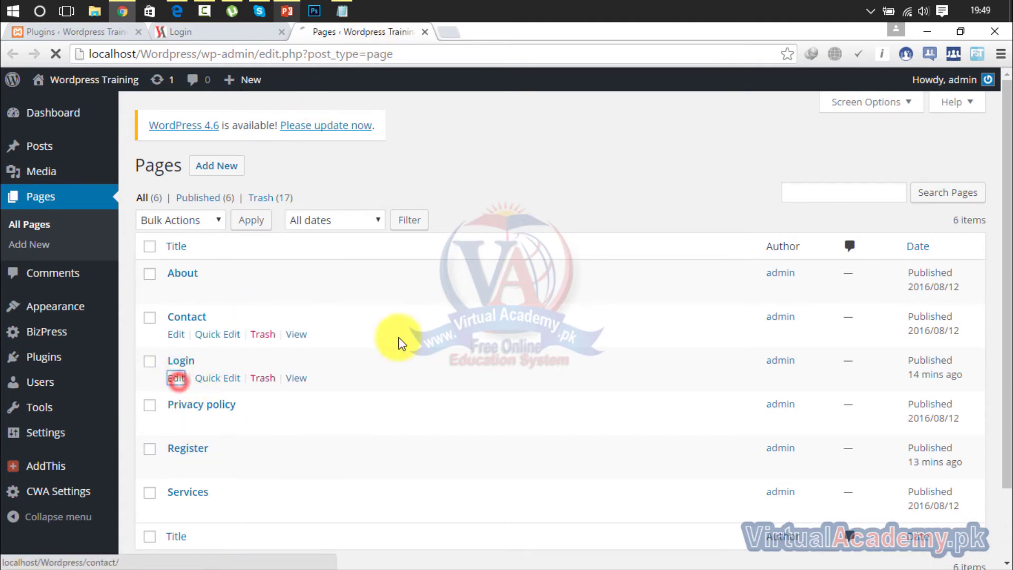
Add the [ajax_login] shortcode to the Login page content and update the page.
click(400, 376)
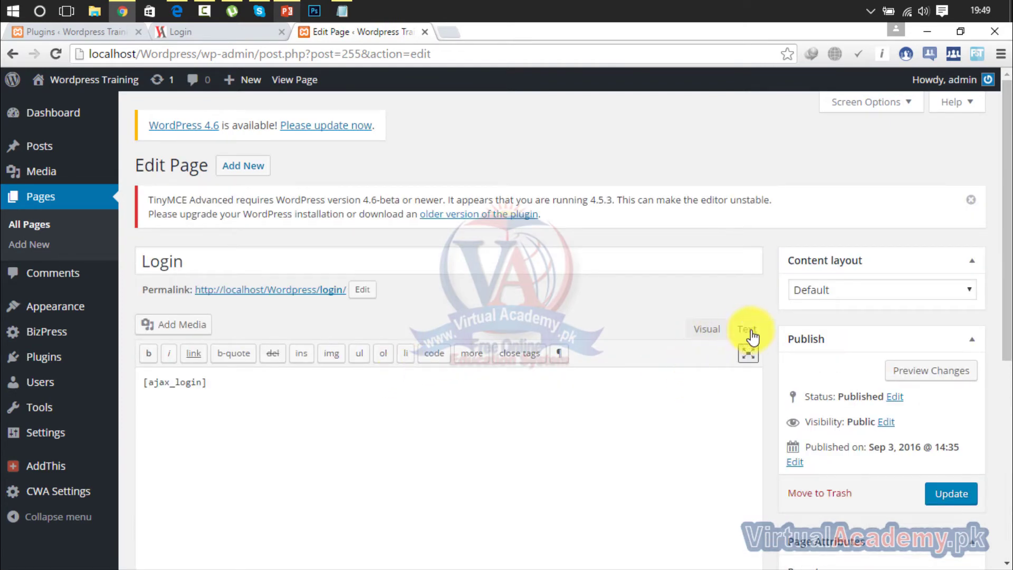
click(716, 333)
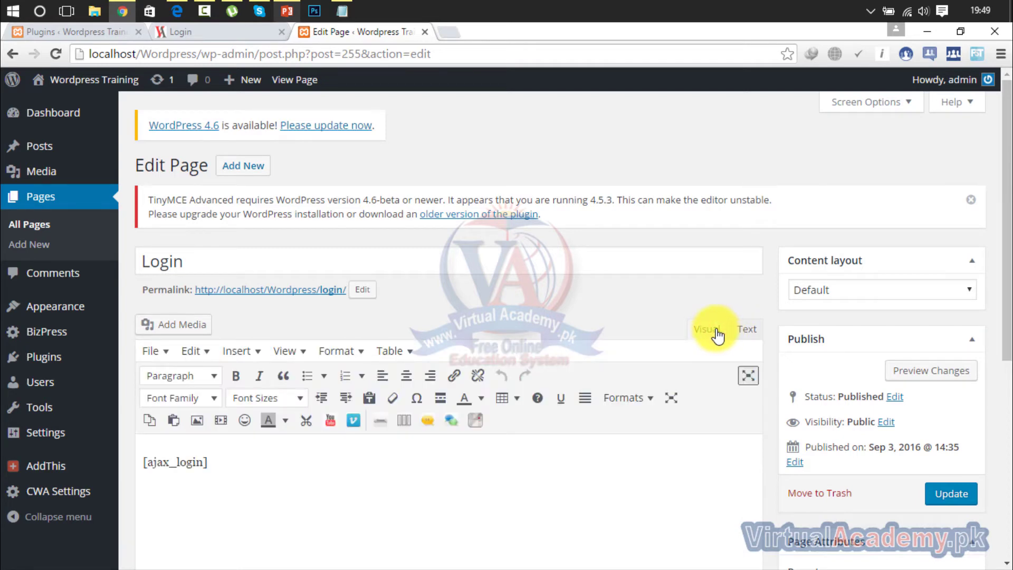
click(742, 333)
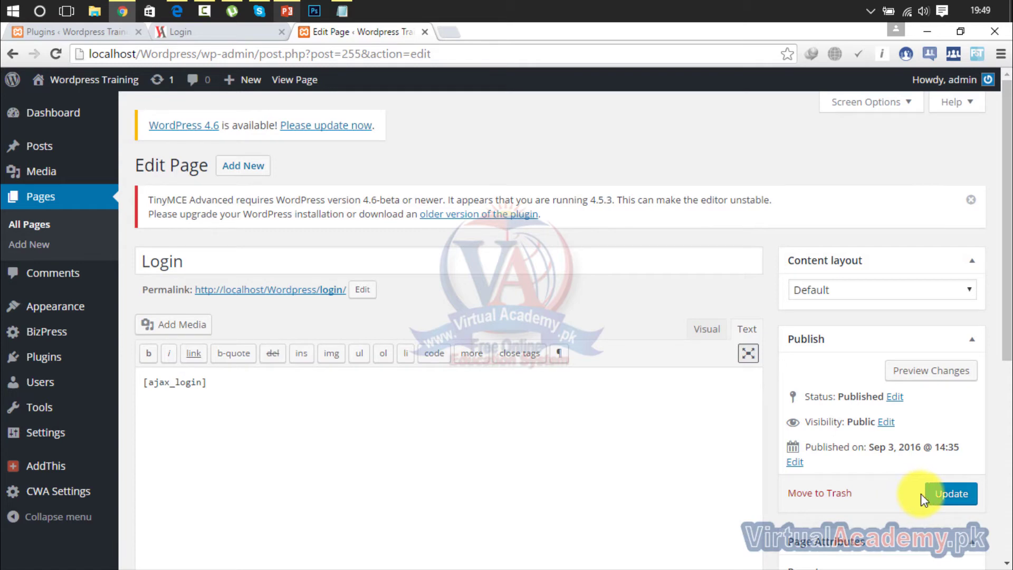
click(943, 499)
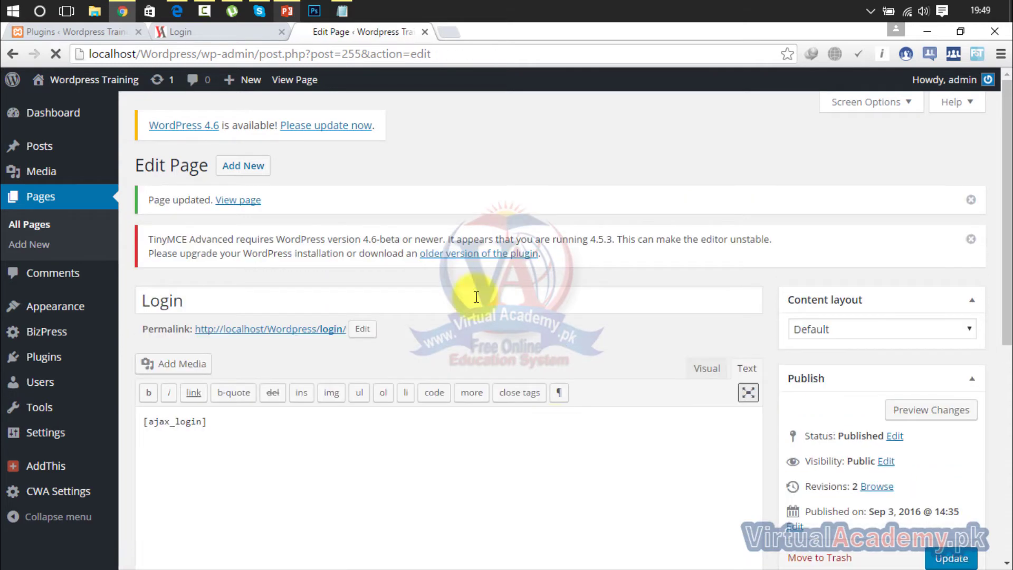
Reload the front-end Login page to confirm the 'You are already logged in' message.
click(239, 30)
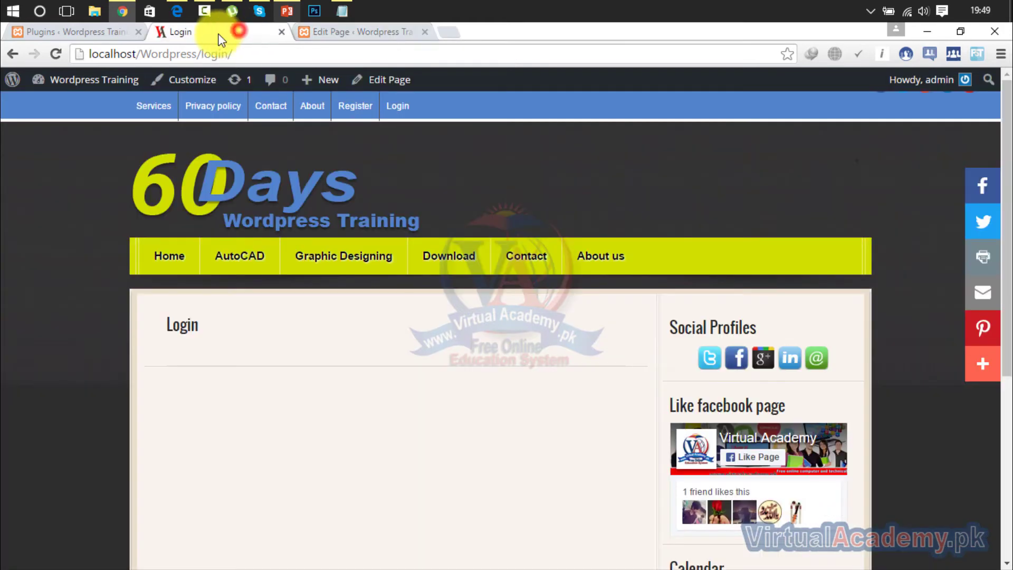
click(55, 54)
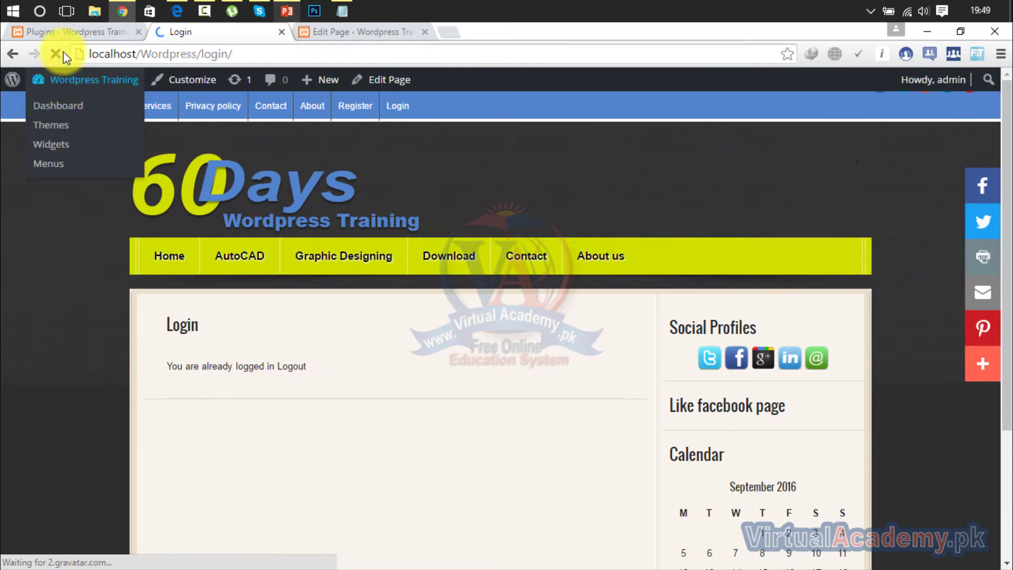
click(62, 33)
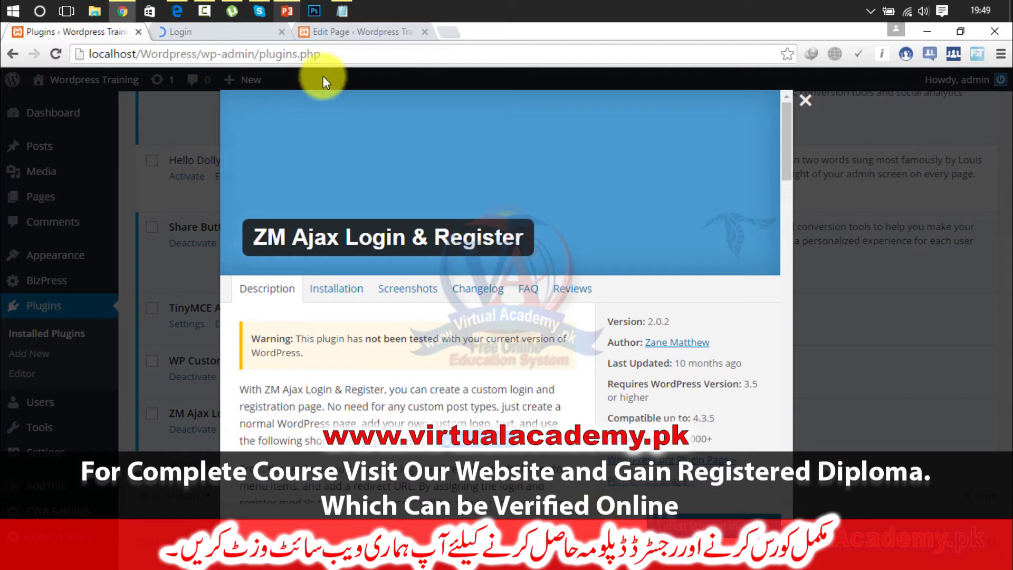
Look up the plugin's shortcodes again, then return to the Login page editor.
click(341, 36)
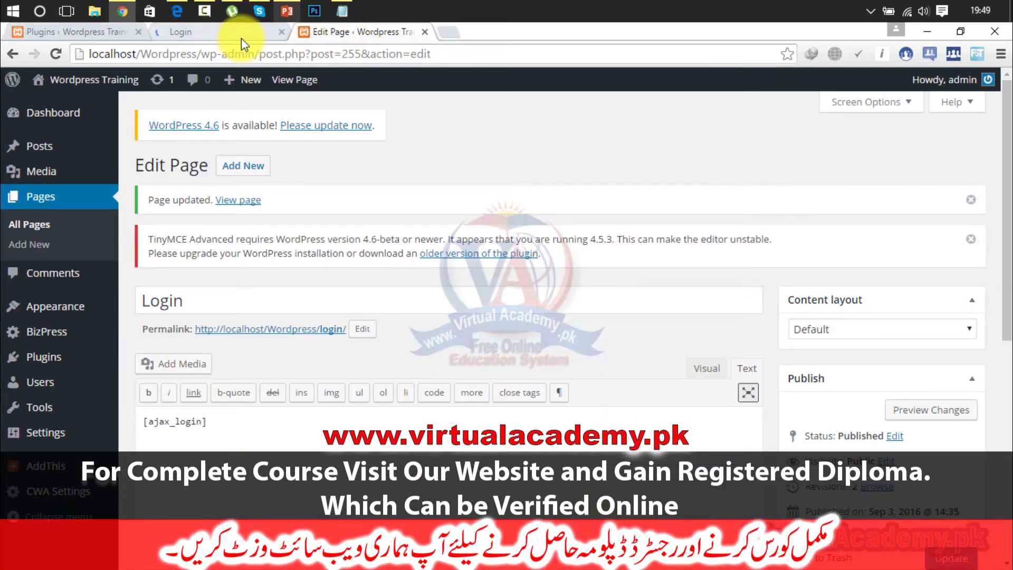
mouse_move(944, 80)
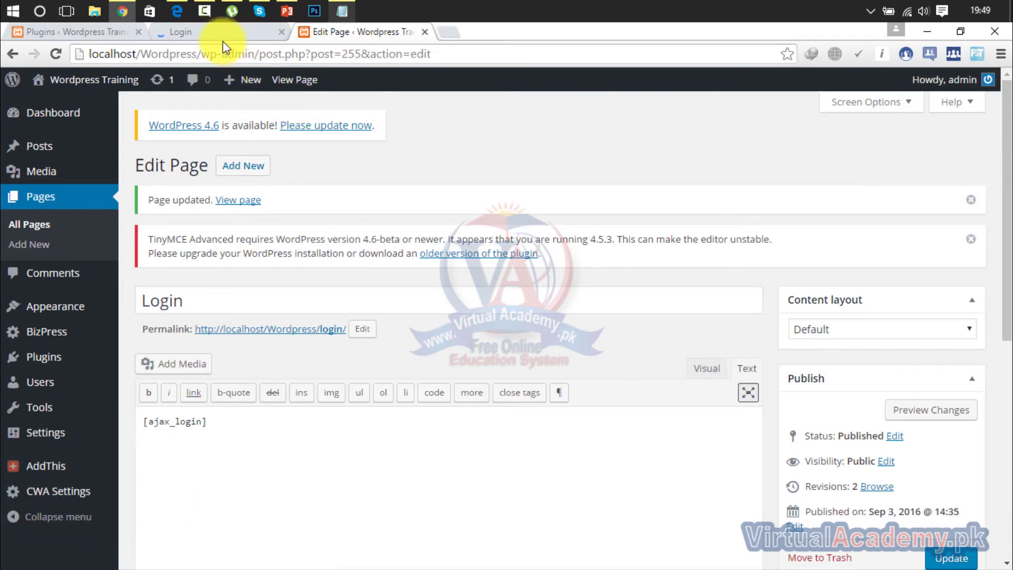
click(102, 30)
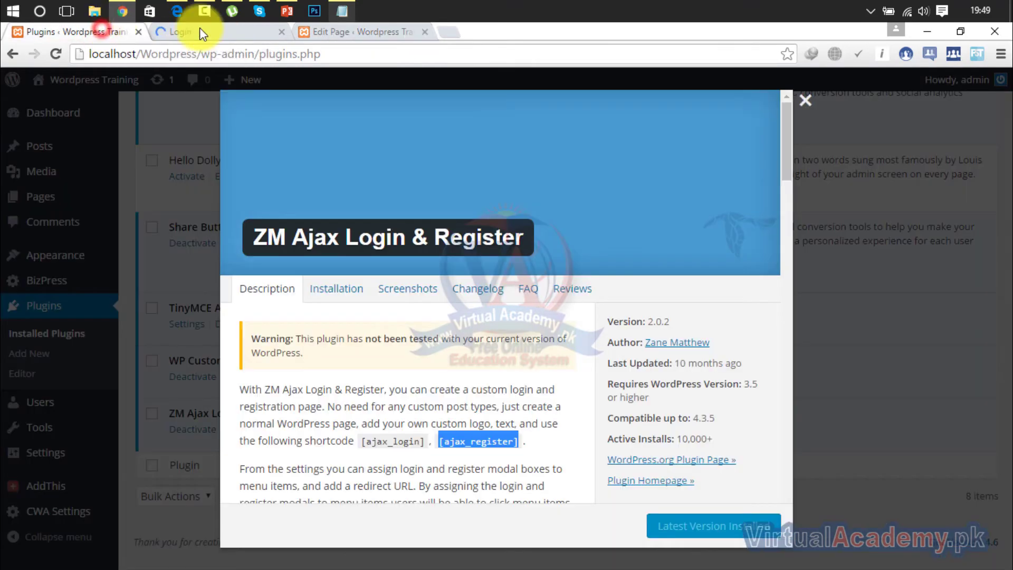
click(318, 29)
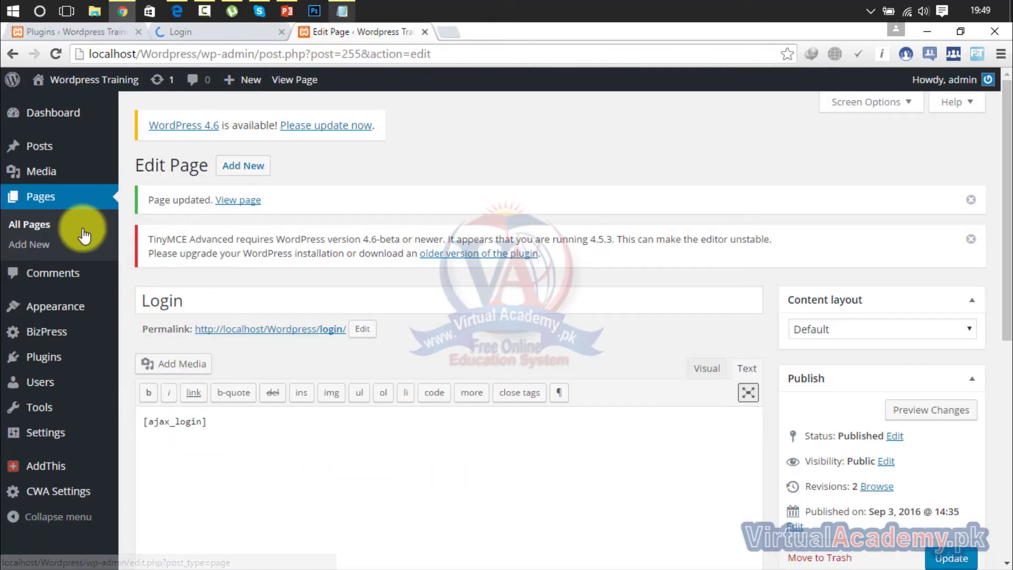
Paste the [ajax_register] shortcode into the Register page and update it.
click(42, 197)
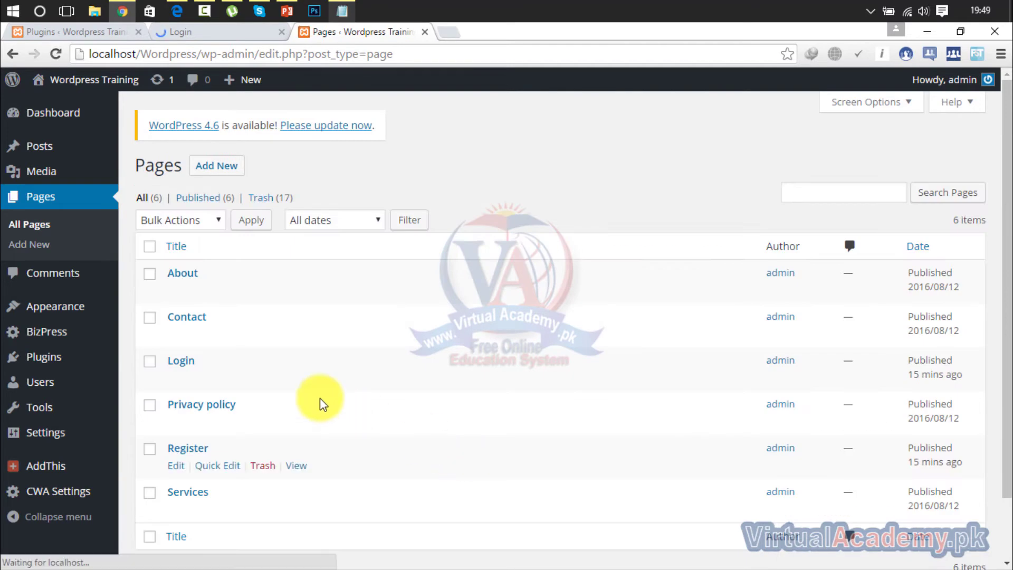
click(177, 466)
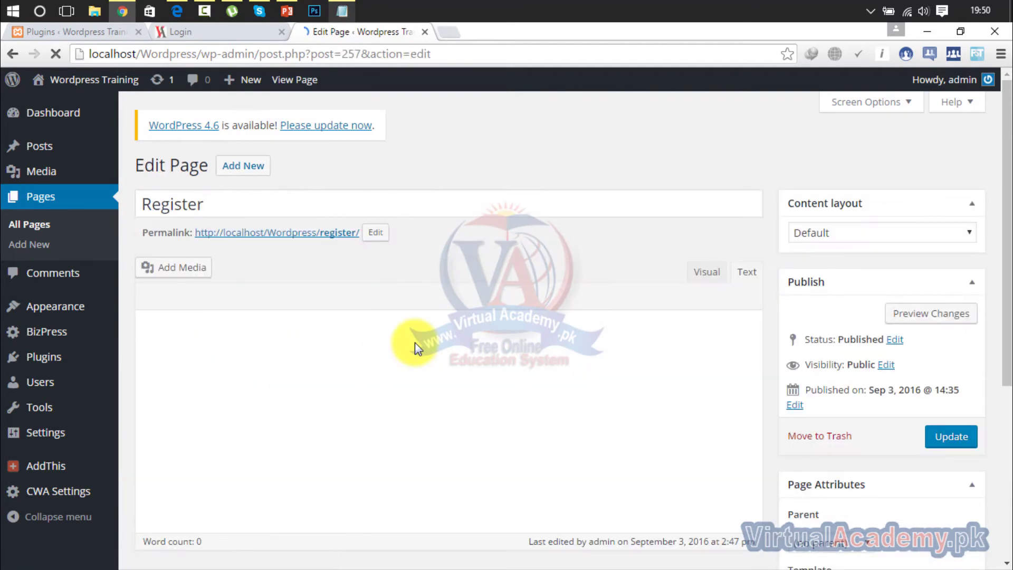
click(384, 372)
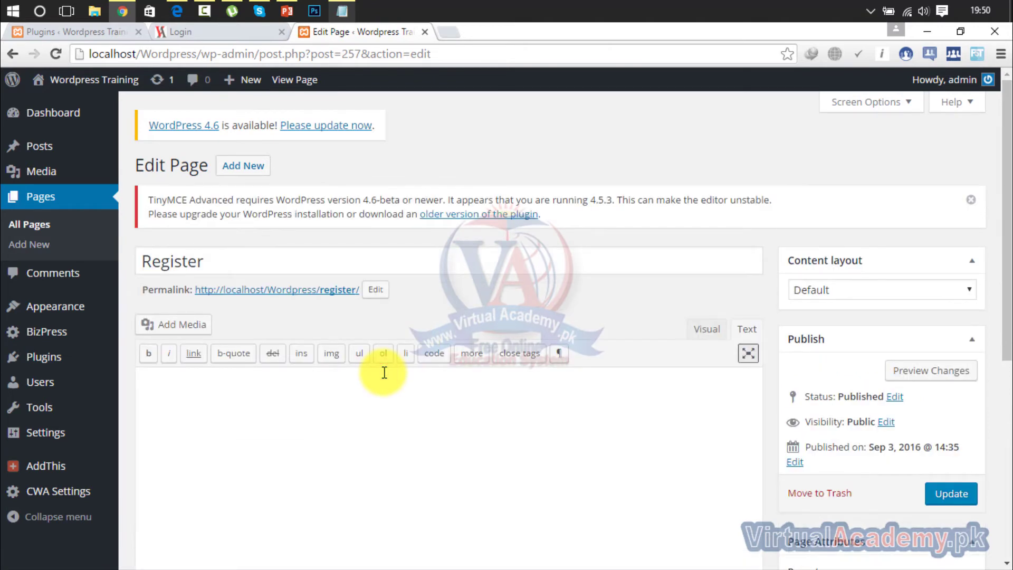
text([ajax_register])
click(953, 494)
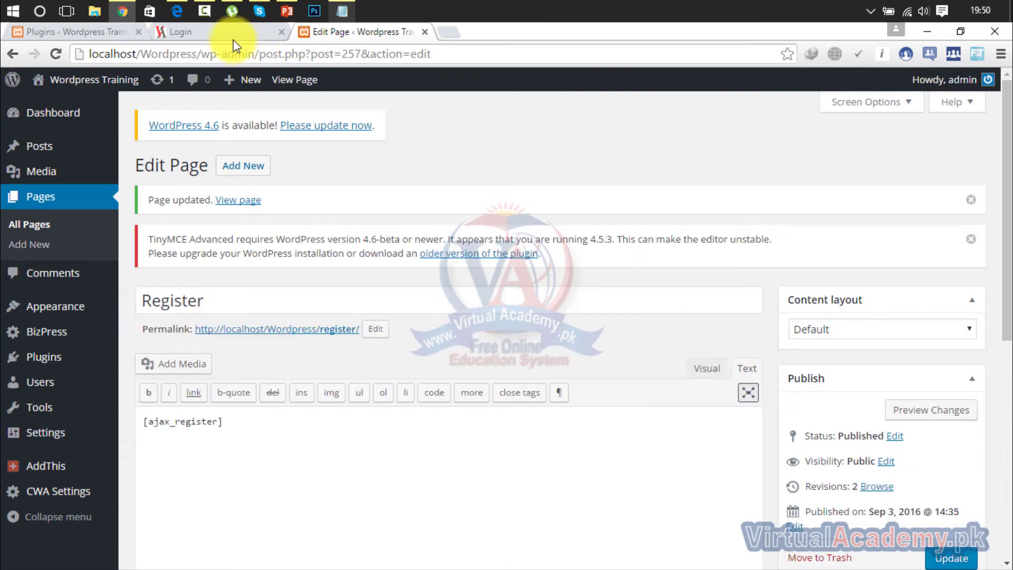
click(231, 38)
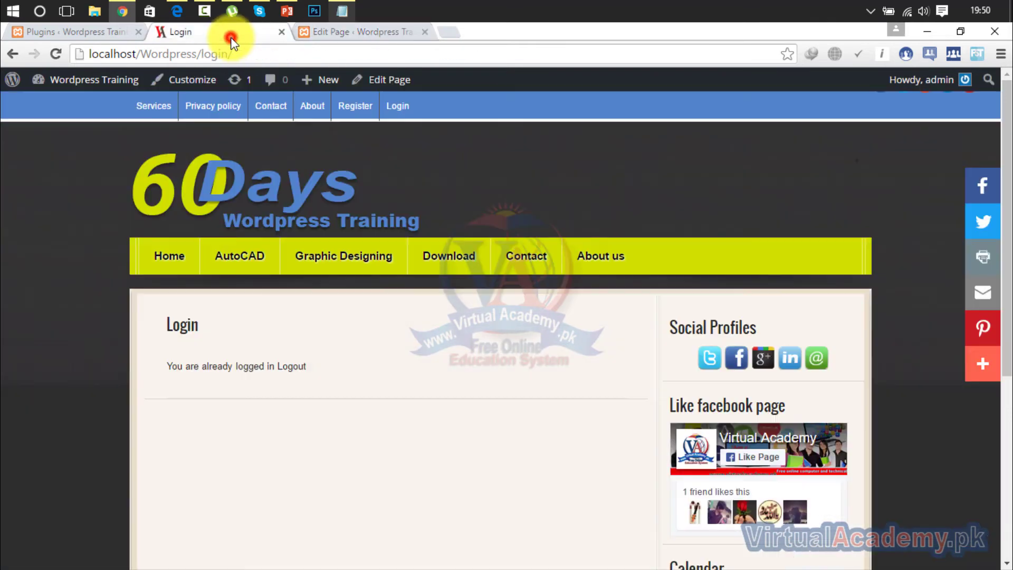
Log out from the front-end Register page and reopen it to view the sign-up form.
click(361, 111)
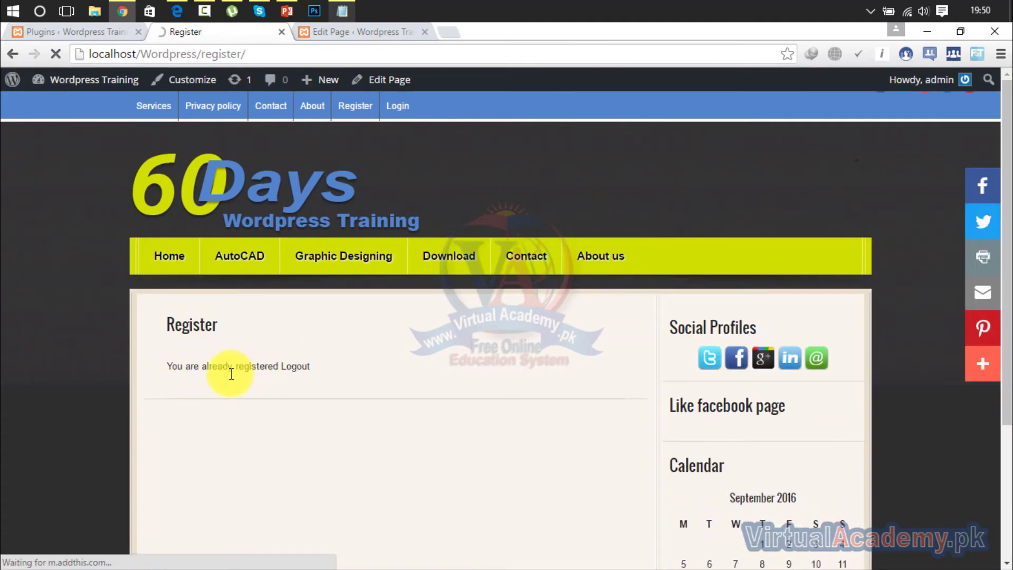
click(295, 368)
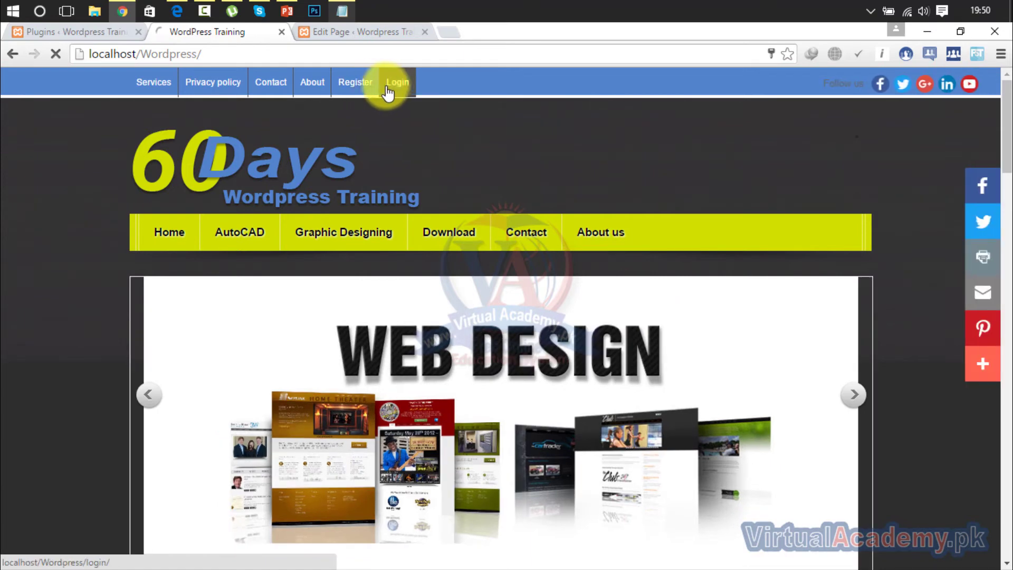
drag(1009, 164, 1004, 109)
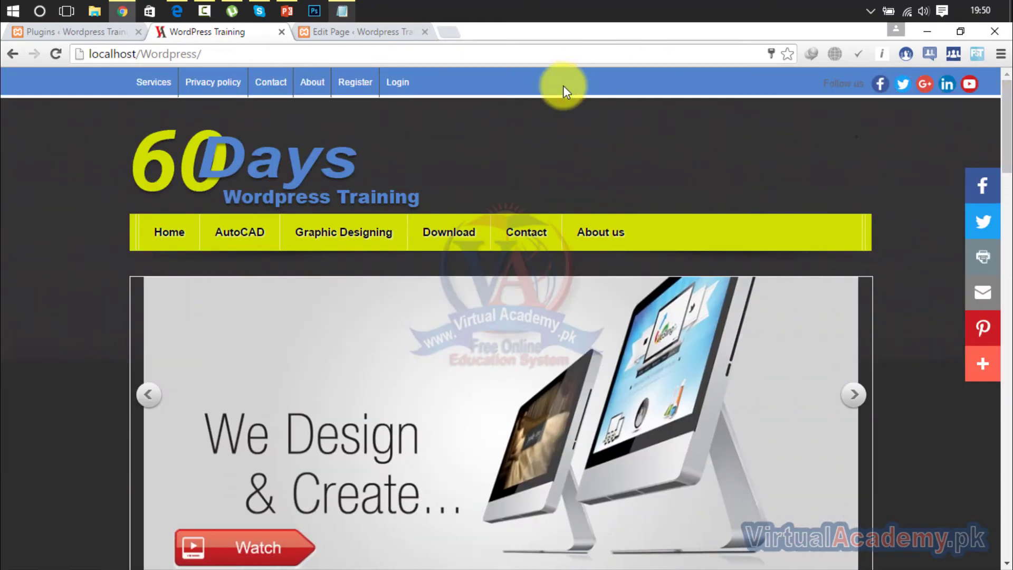
click(373, 83)
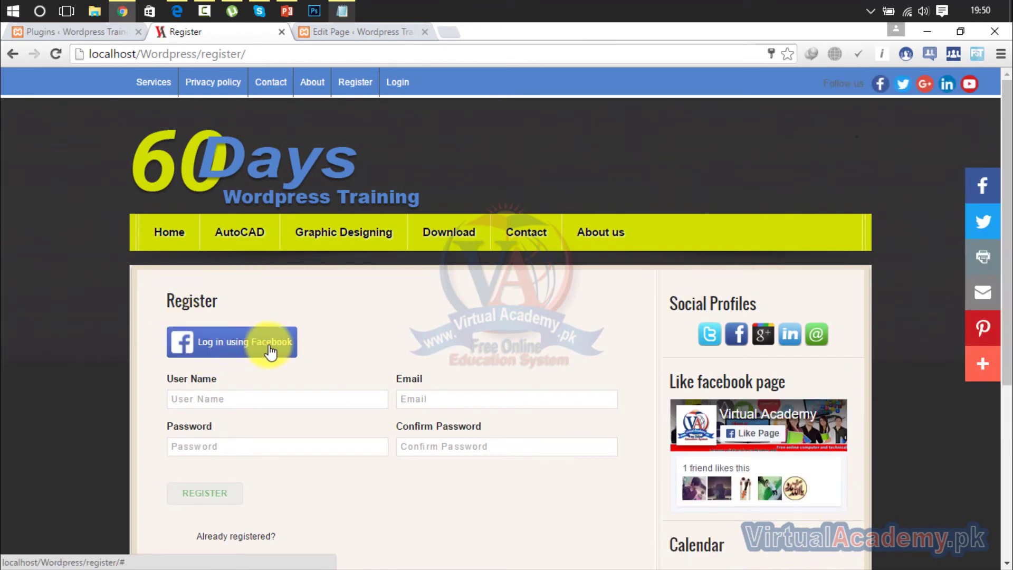
scroll(1006, 290, down, 3)
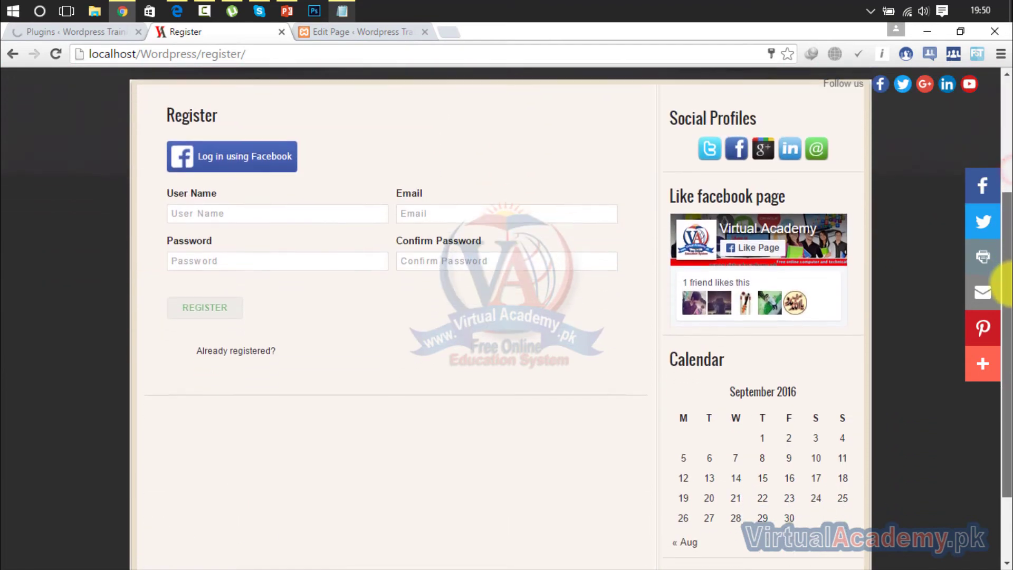
click(278, 260)
click(459, 214)
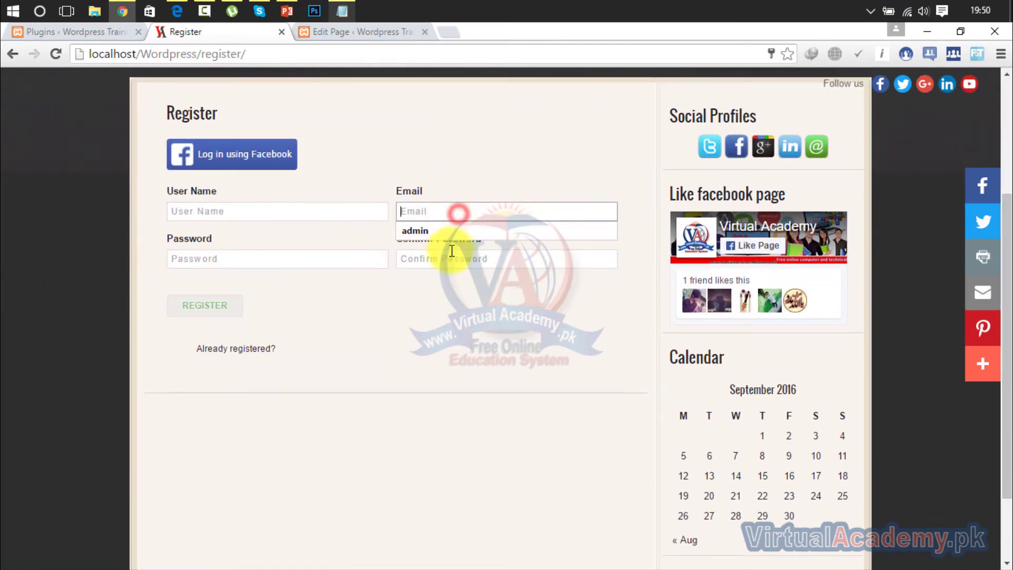
click(448, 258)
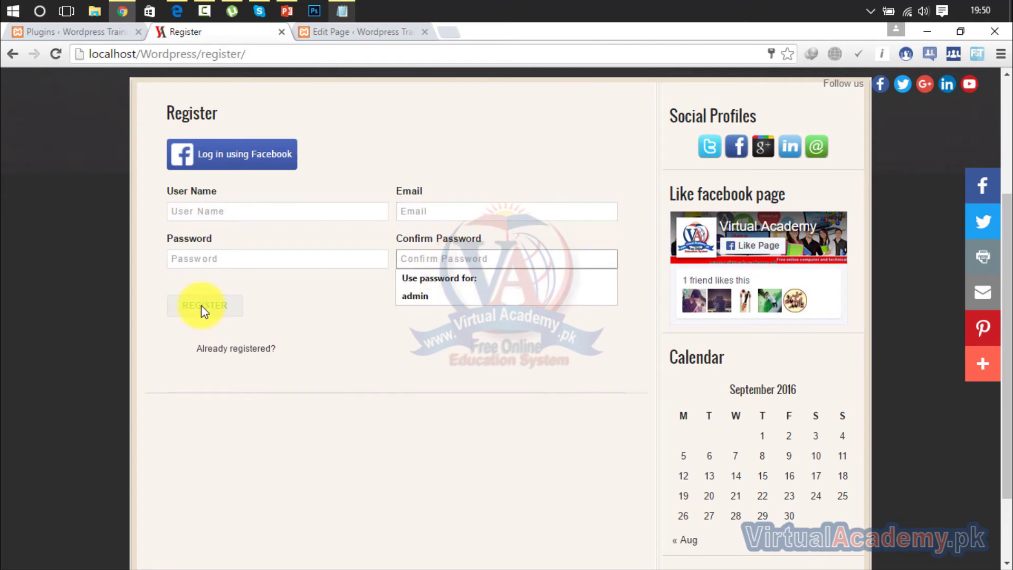
click(243, 357)
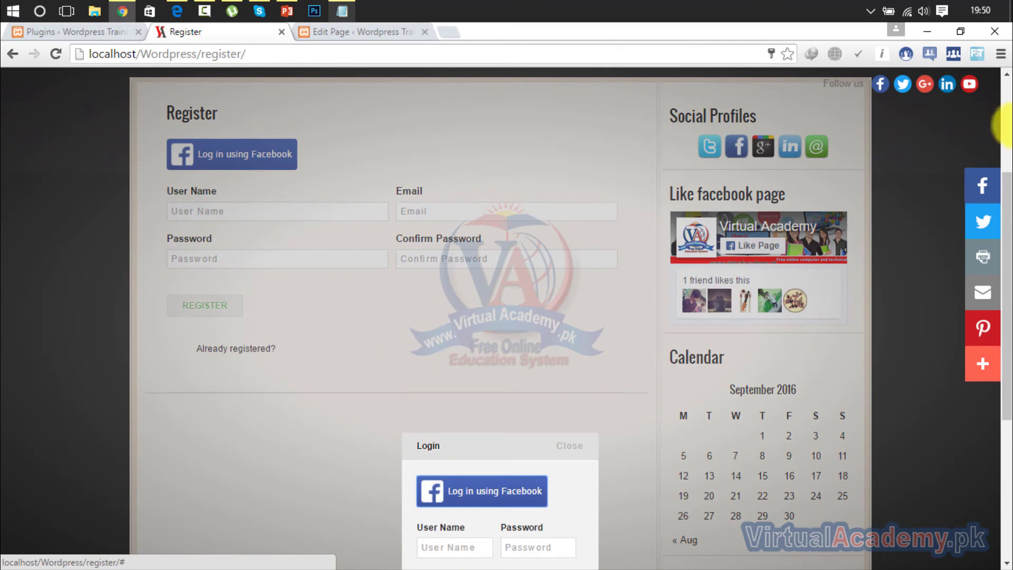
drag(1009, 194, 1009, 294)
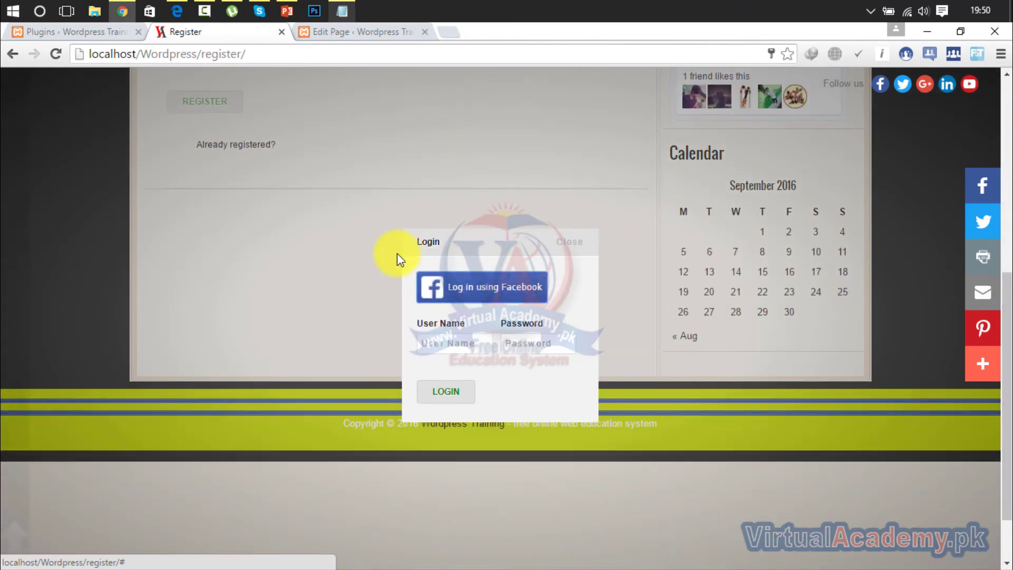
click(423, 339)
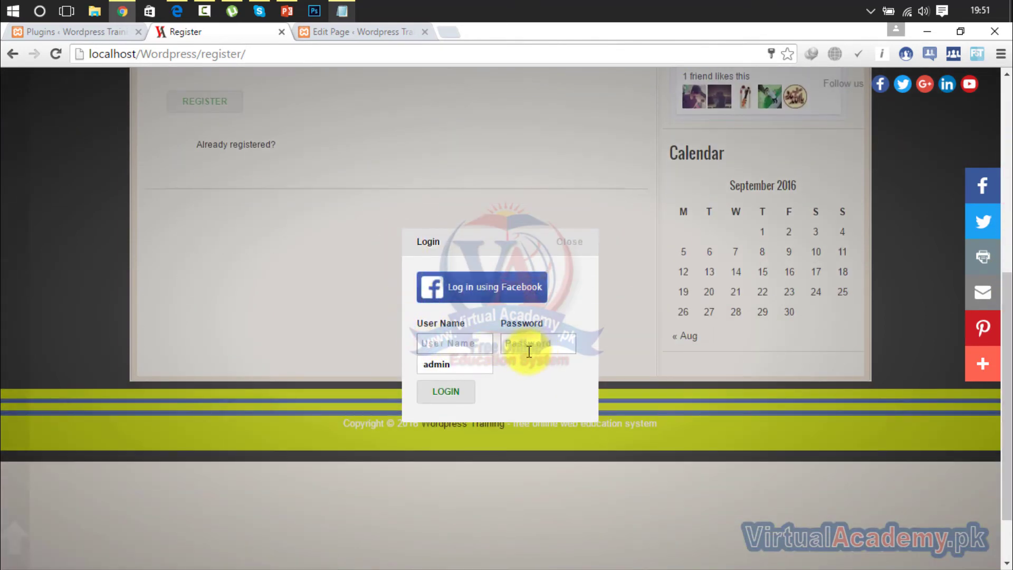
click(578, 241)
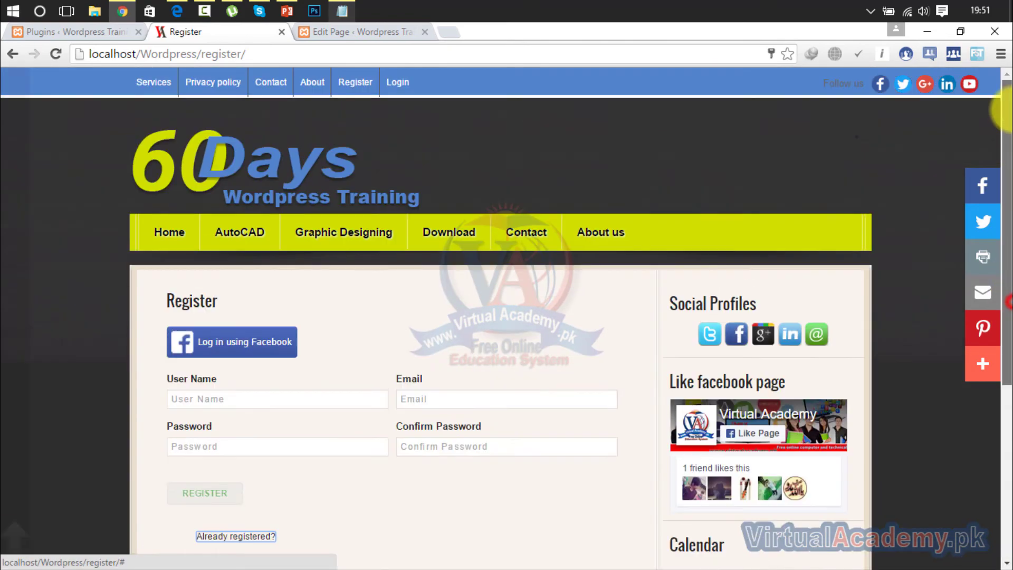
click(399, 85)
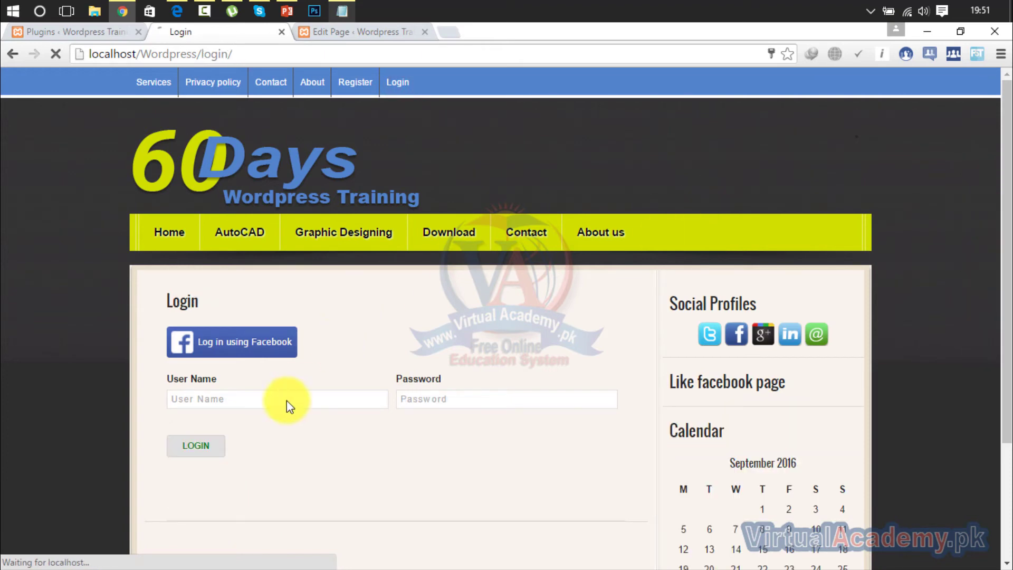
click(277, 401)
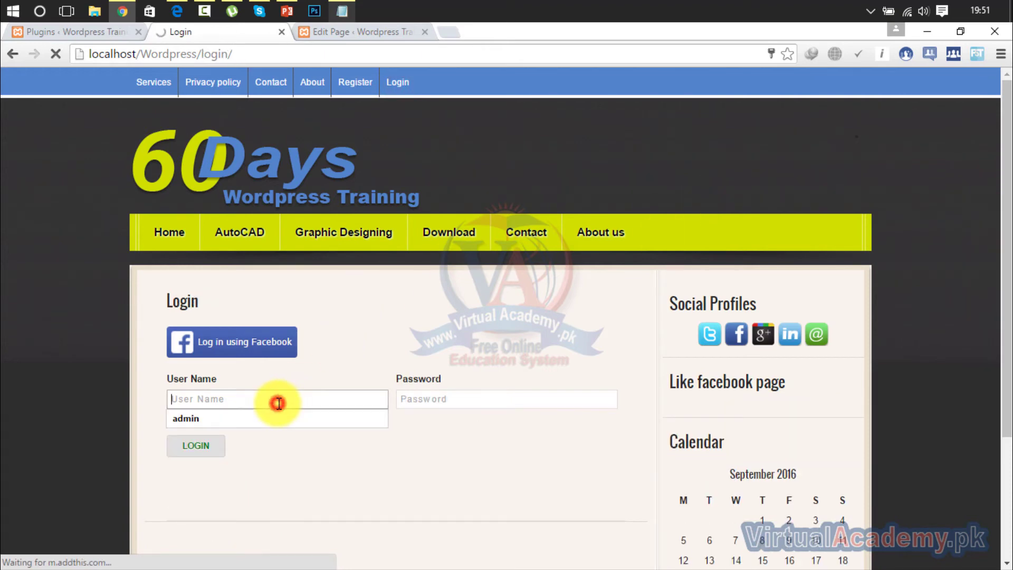
click(436, 403)
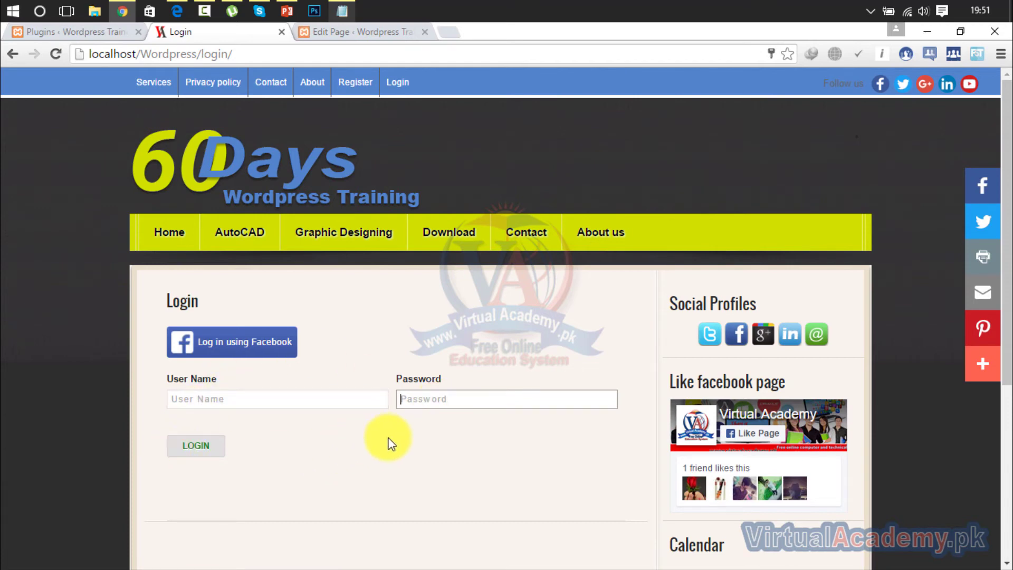
click(333, 399)
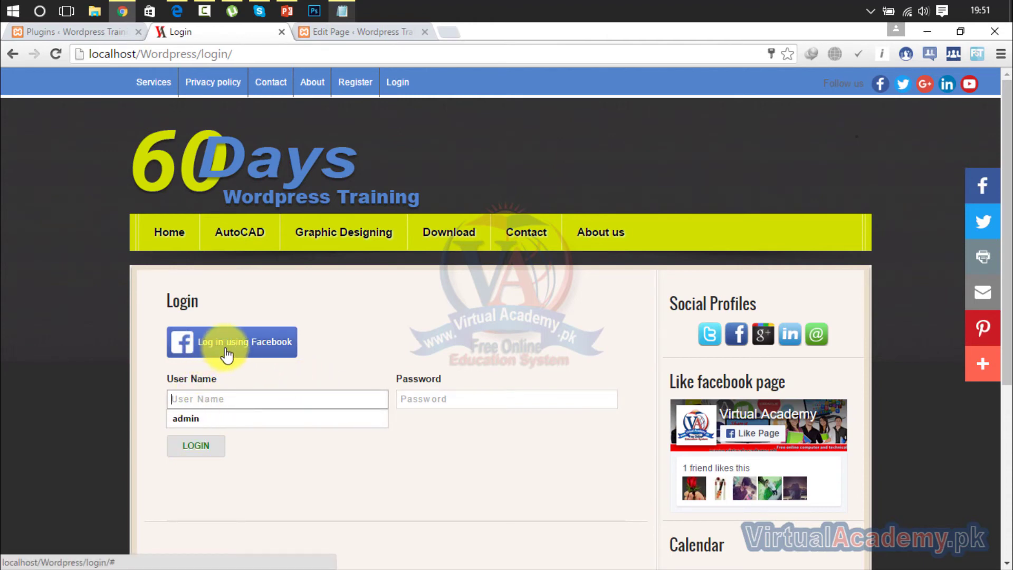
click(355, 83)
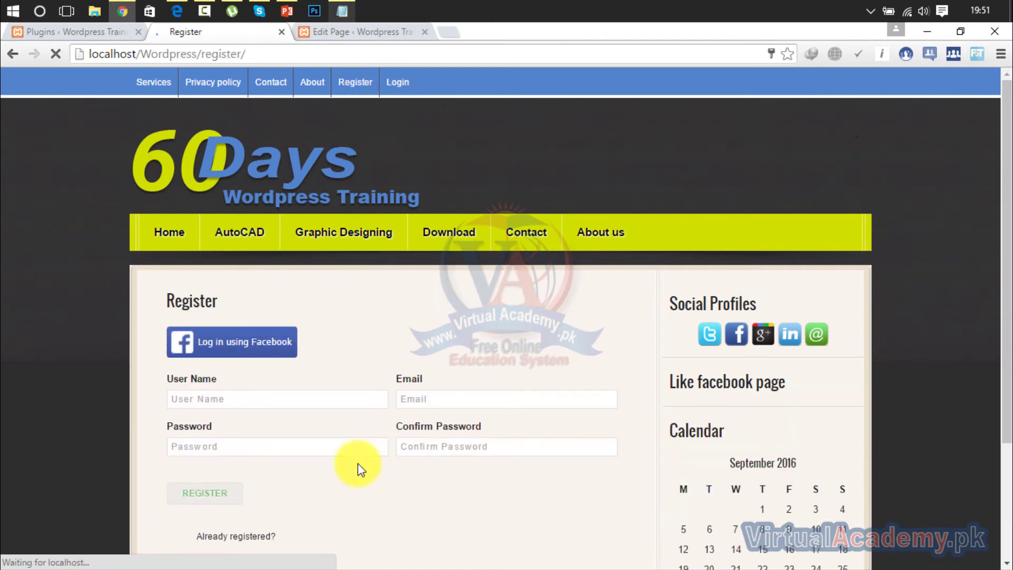
Fill in a user name, password and matching confirm password, then submit the Register form.
click(312, 403)
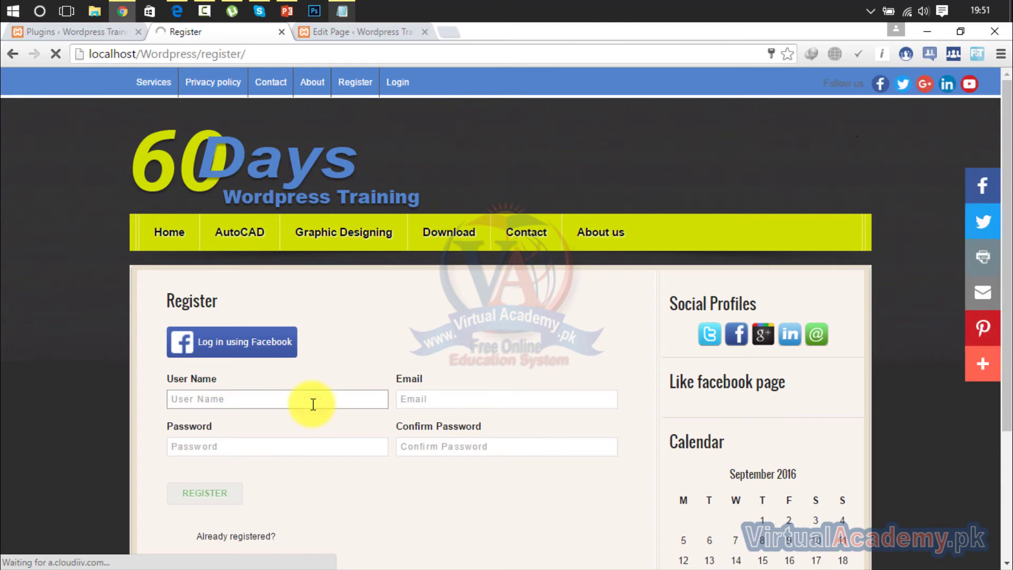
text(jtai)
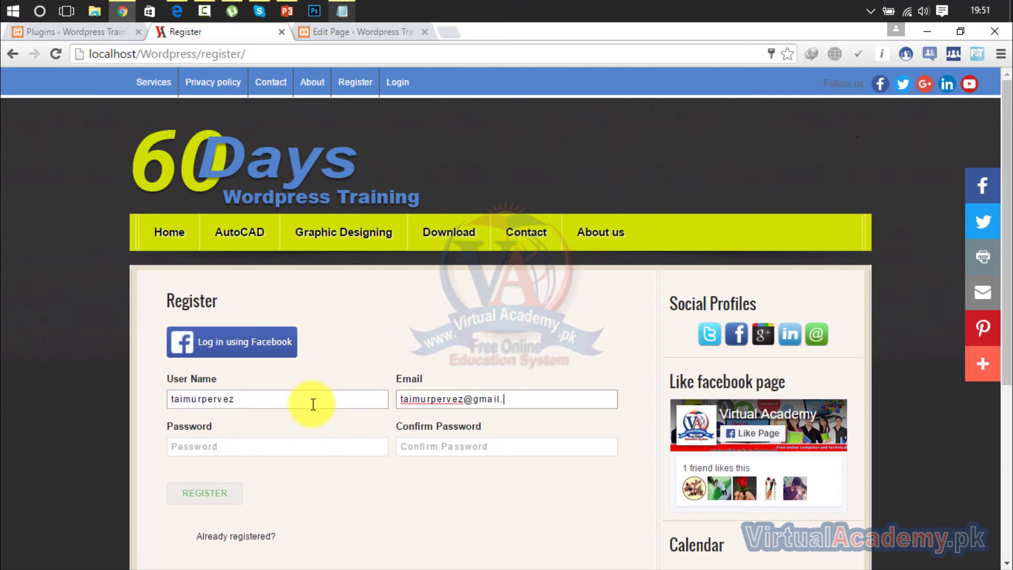
click(190, 443)
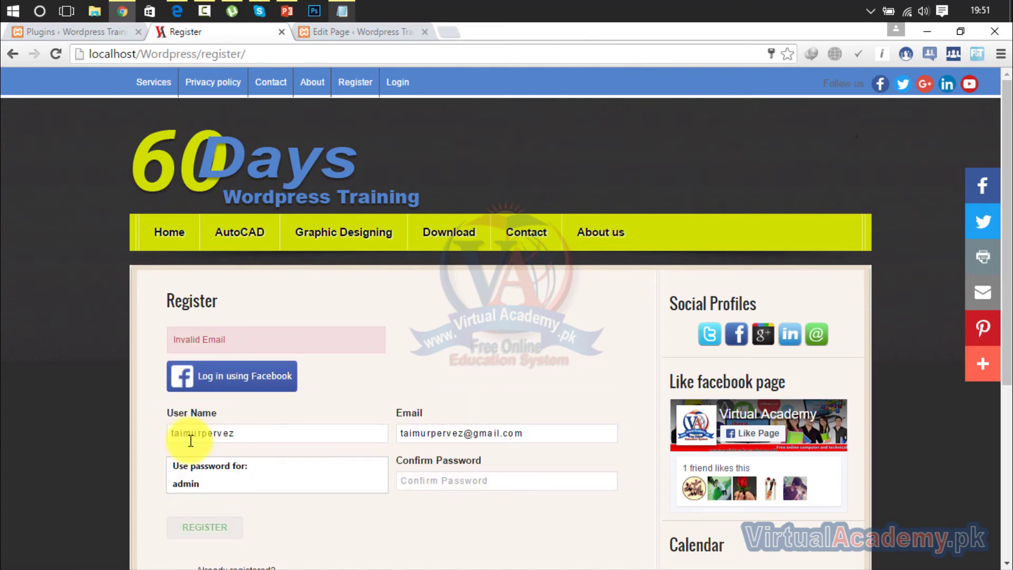
click(239, 516)
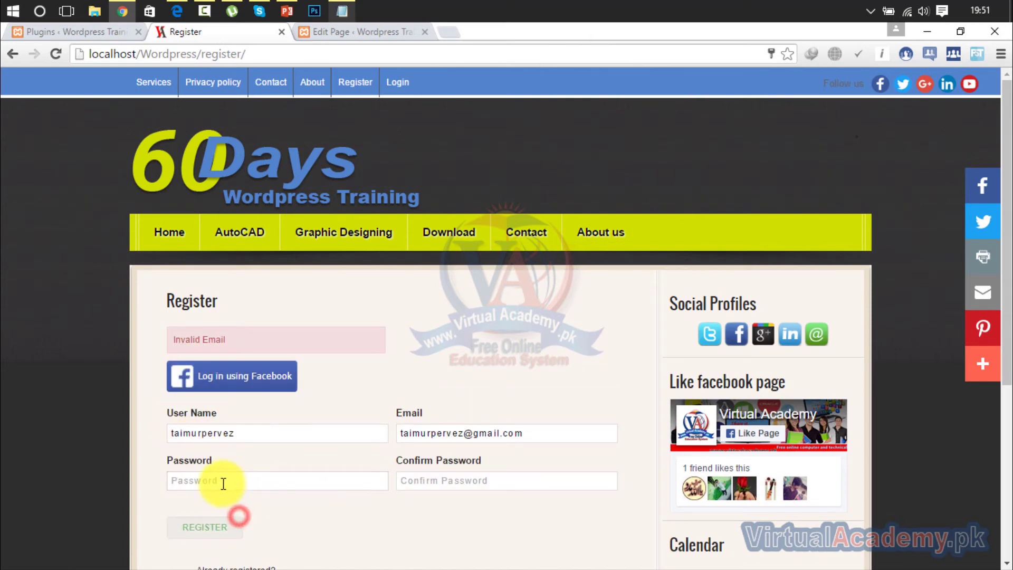
click(218, 479)
text(123)
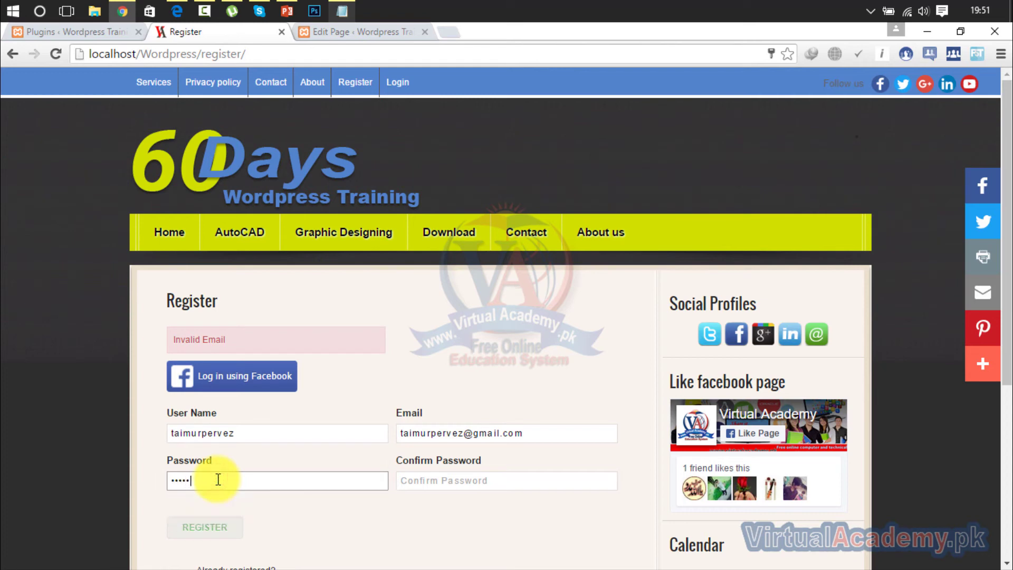
click(423, 488)
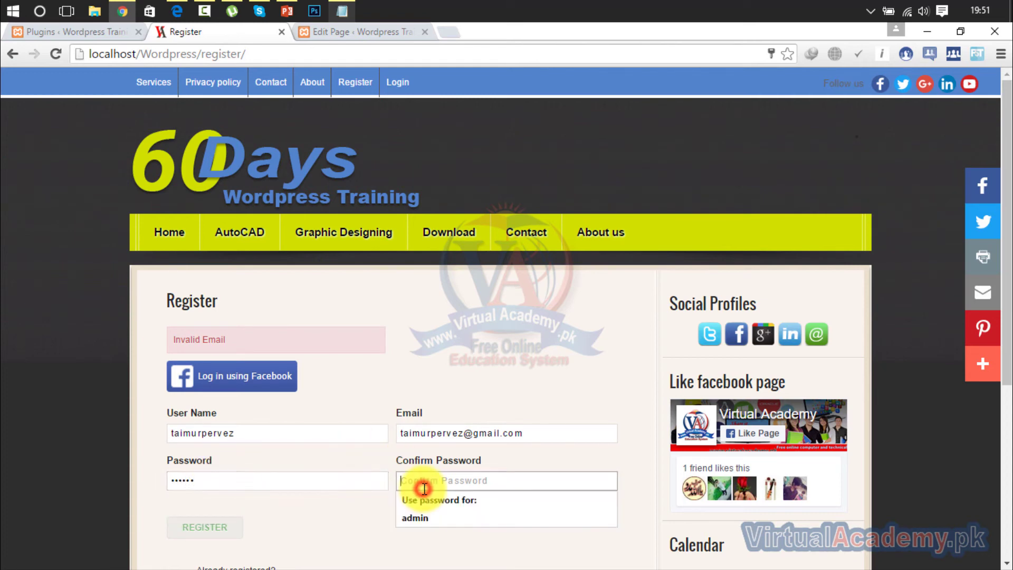
text(1)
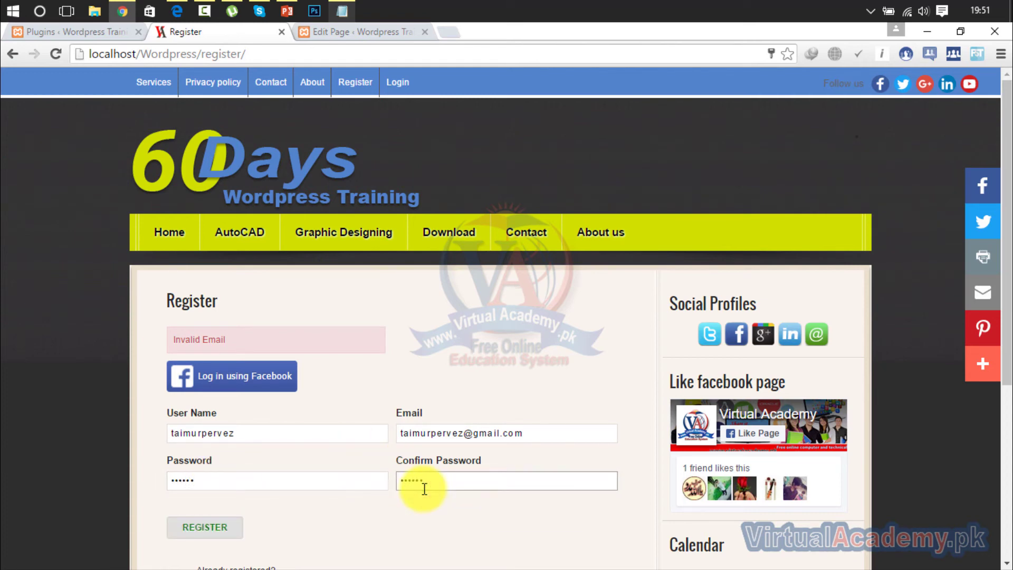
click(211, 534)
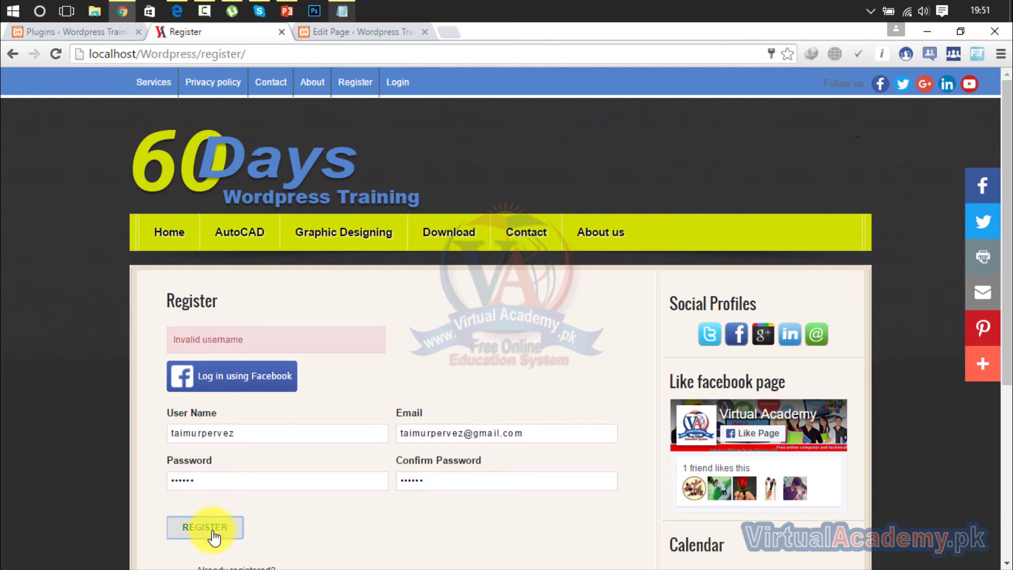
Add a space to the user name and resubmit, triggering the 'Invalid username' notice.
click(202, 437)
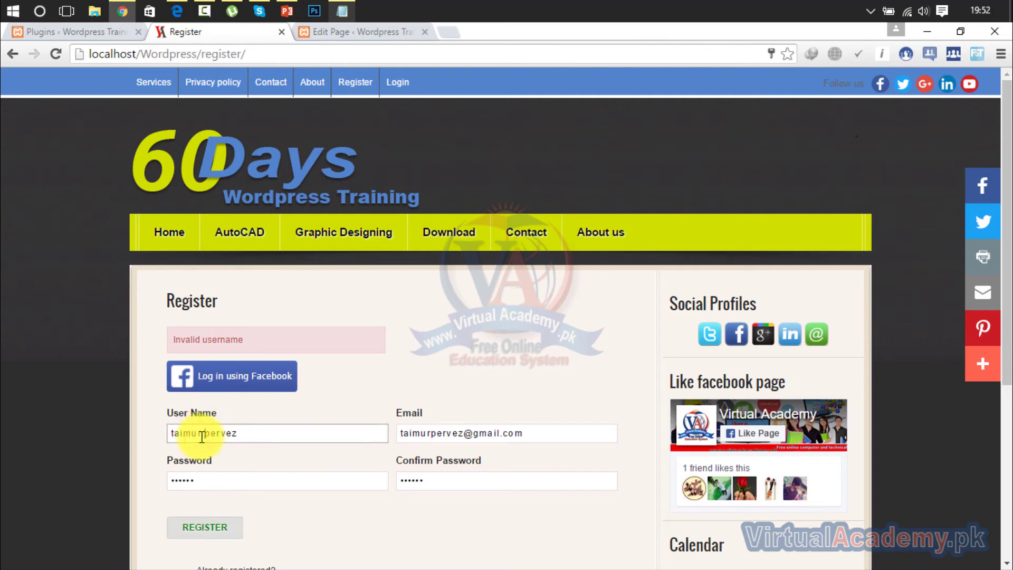
click(223, 534)
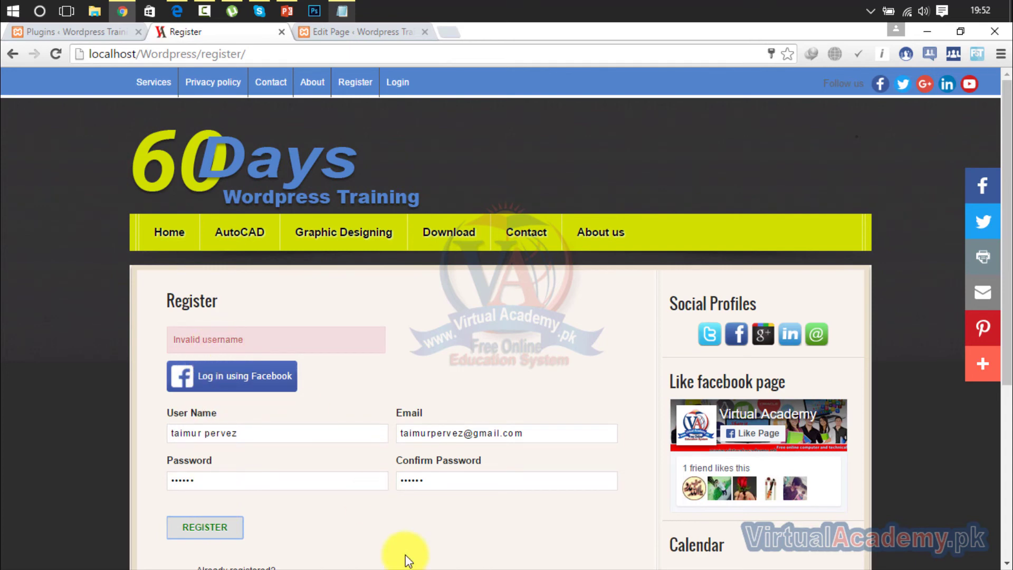
click(300, 433)
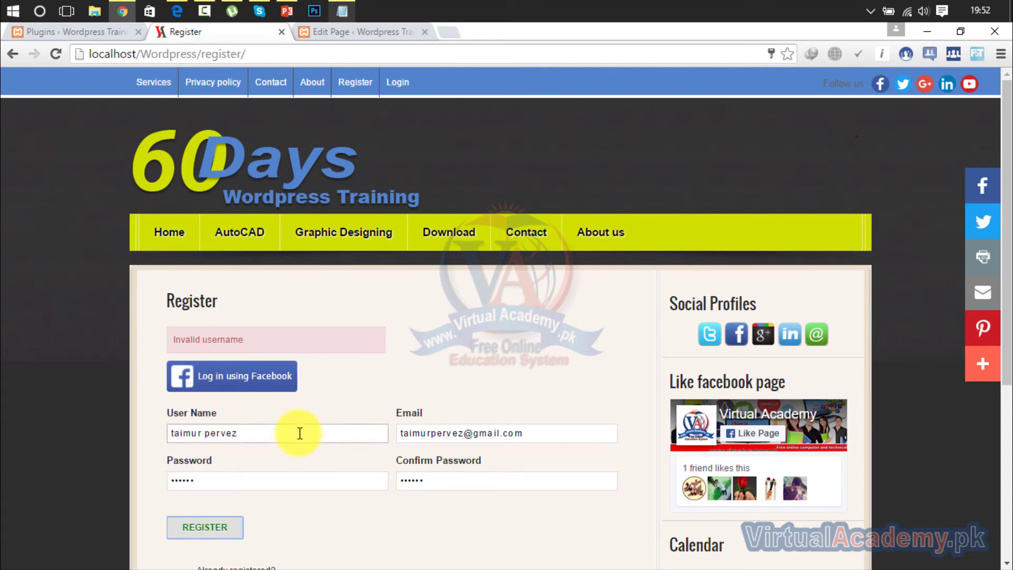
click(309, 435)
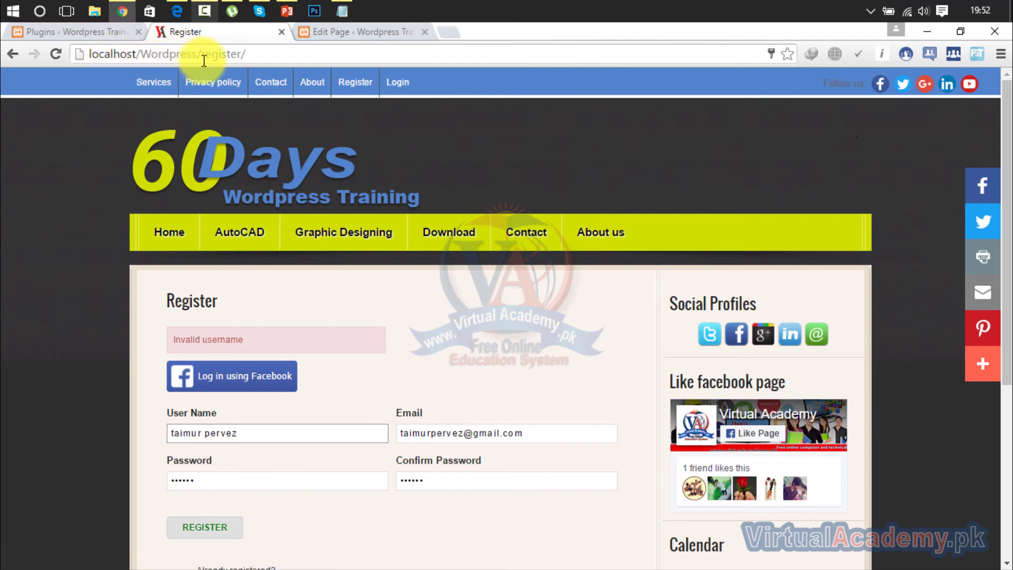
Resubmit the filled Register form and confirm the 'Invalid username' error appears.
drag(197, 53, 144, 56)
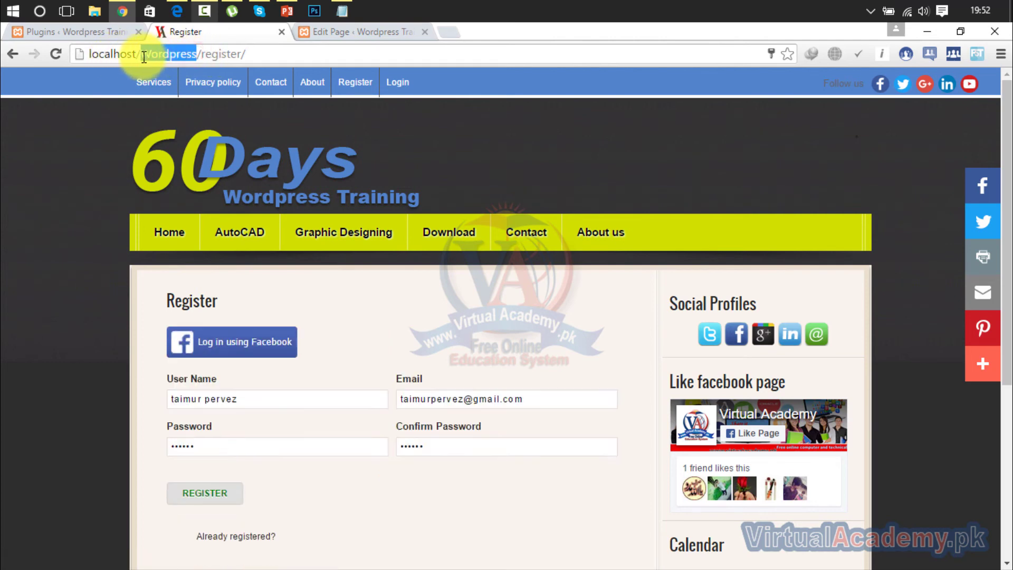
drag(263, 53, 90, 68)
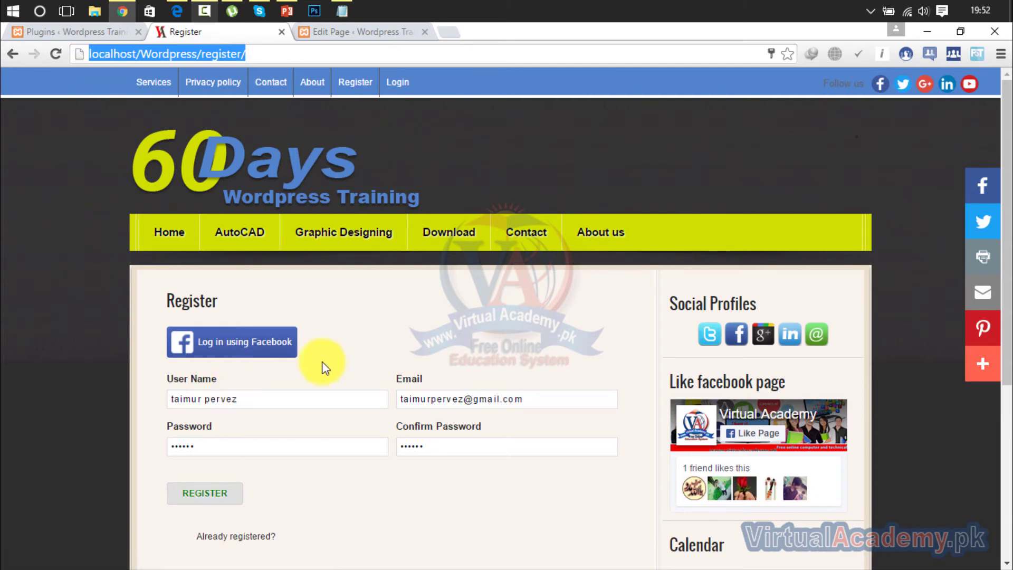
click(204, 493)
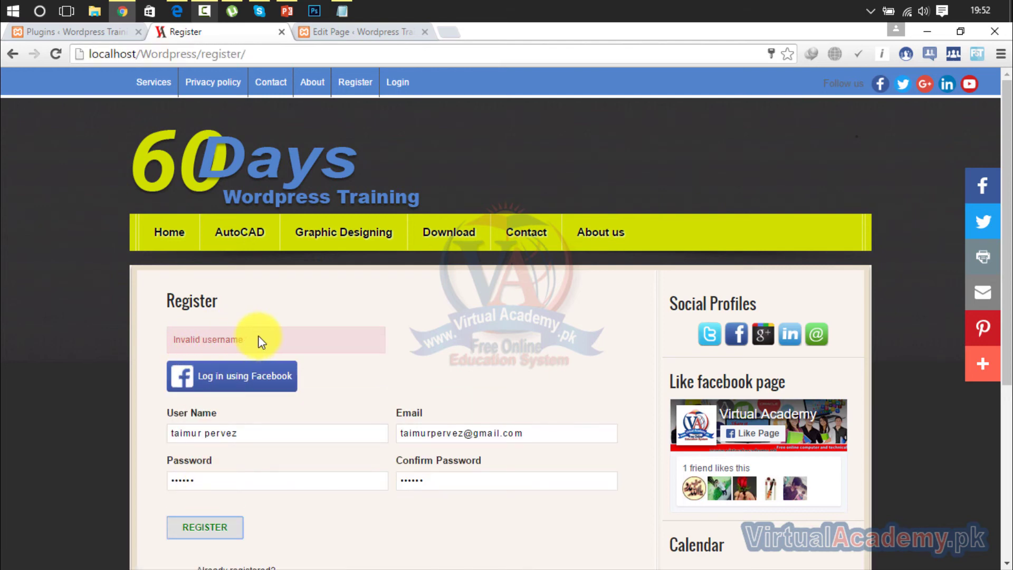
drag(256, 338, 81, 351)
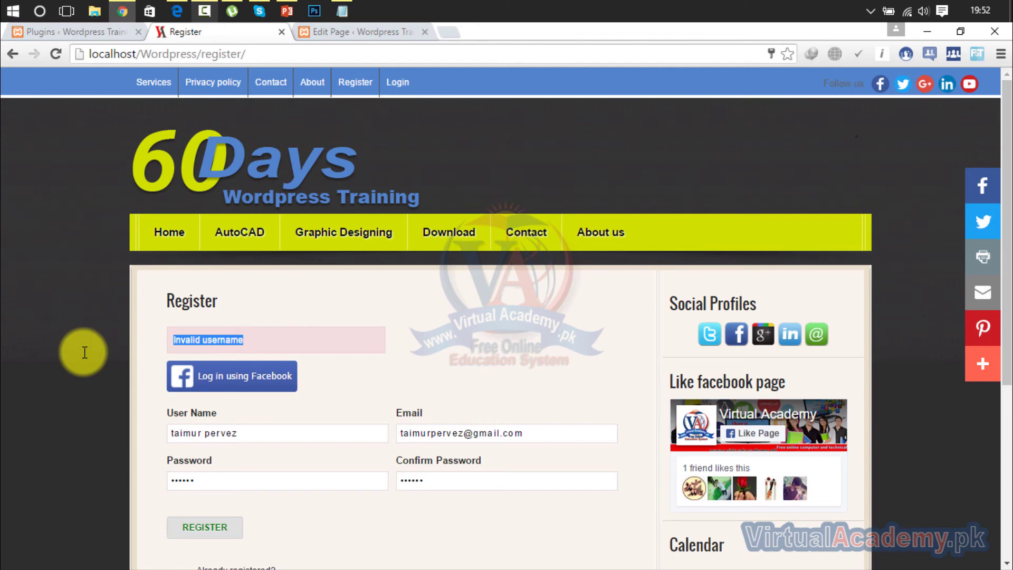
click(460, 330)
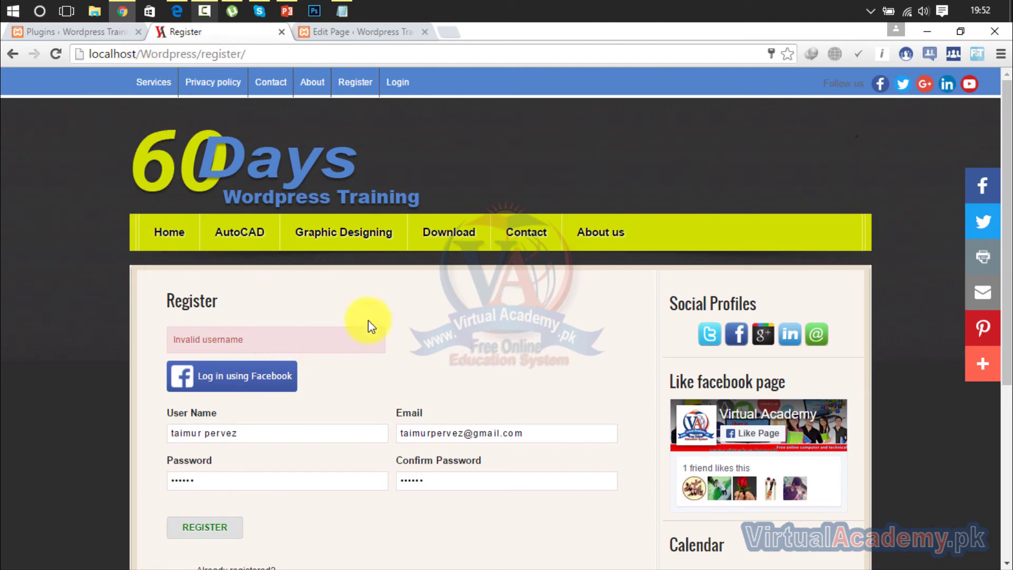
scroll(997, 169, down, 3)
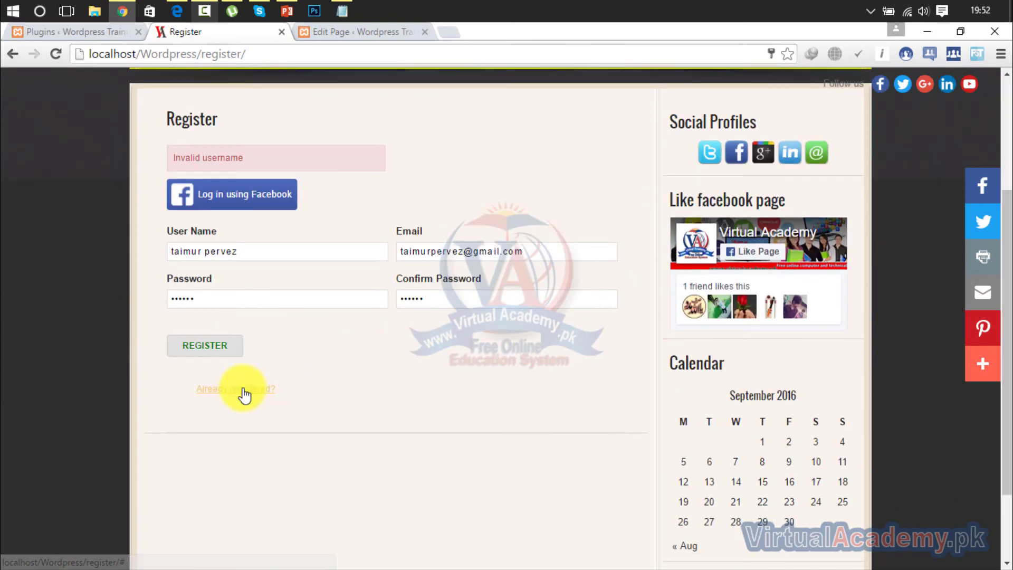
Log in as admin through the 'Already registered?' popup using the autofilled password.
click(242, 389)
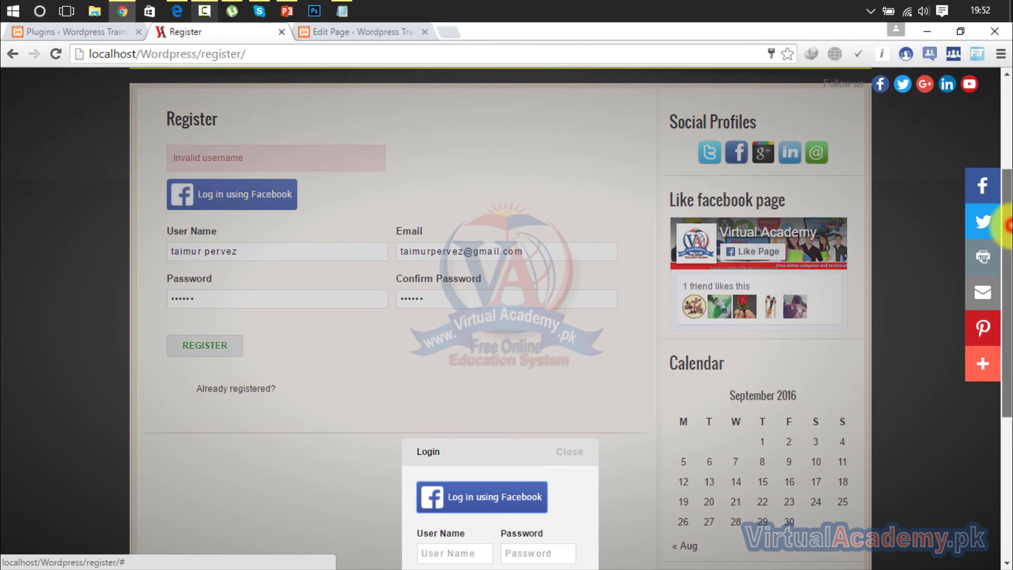
scroll(990, 351, down, 4)
click(451, 309)
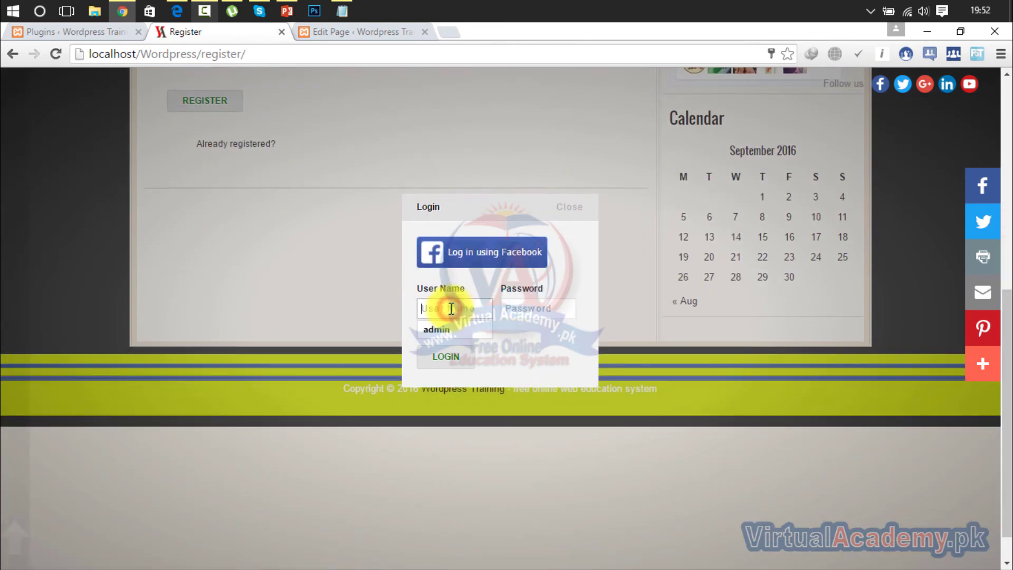
text(admin)
key(Tab)
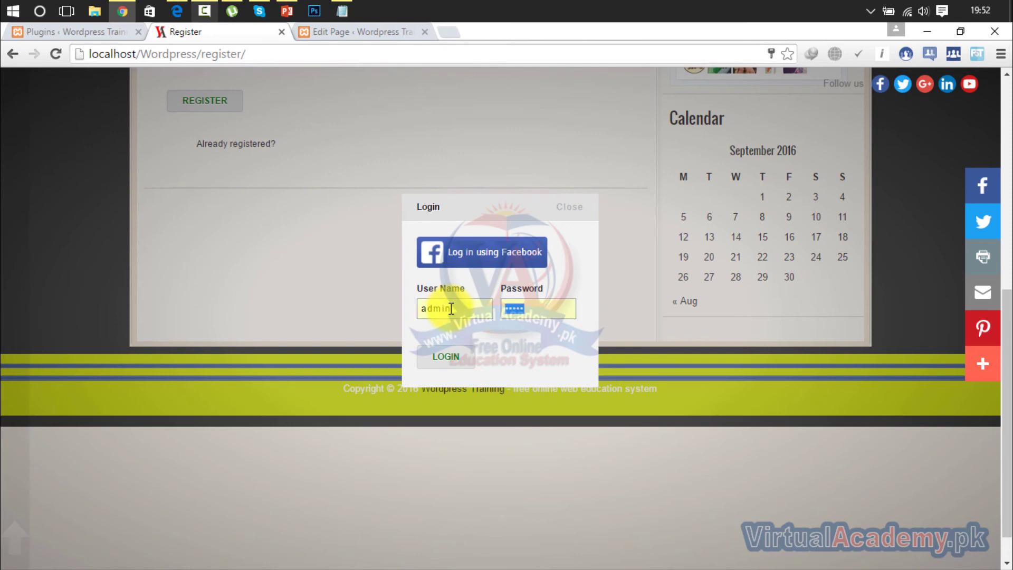
key(Return)
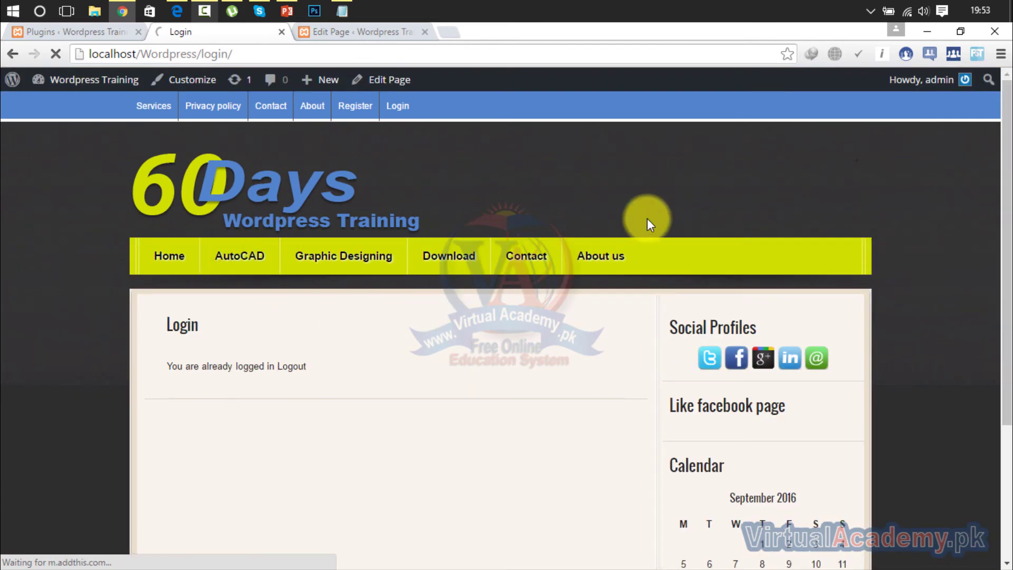
Go to Home, then the Register page, and log out of the site.
scroll(1005, 168, down, 1)
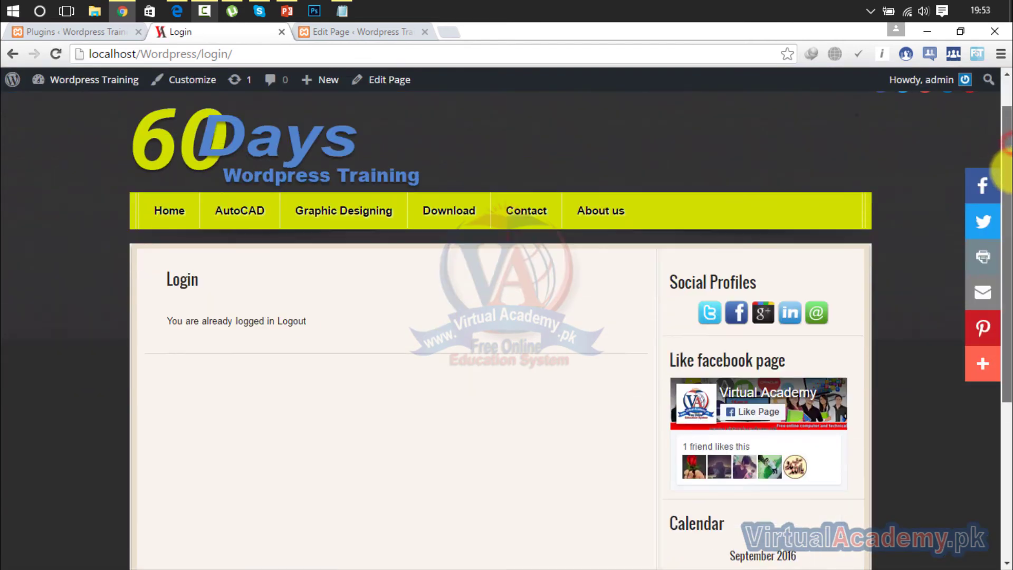
drag(1009, 171, 1008, 115)
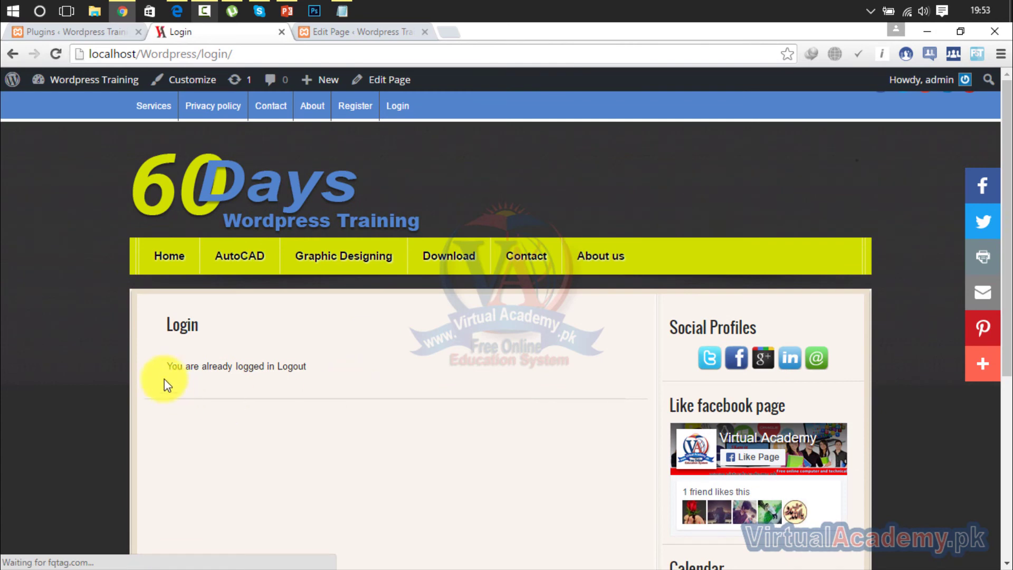
drag(166, 373, 369, 391)
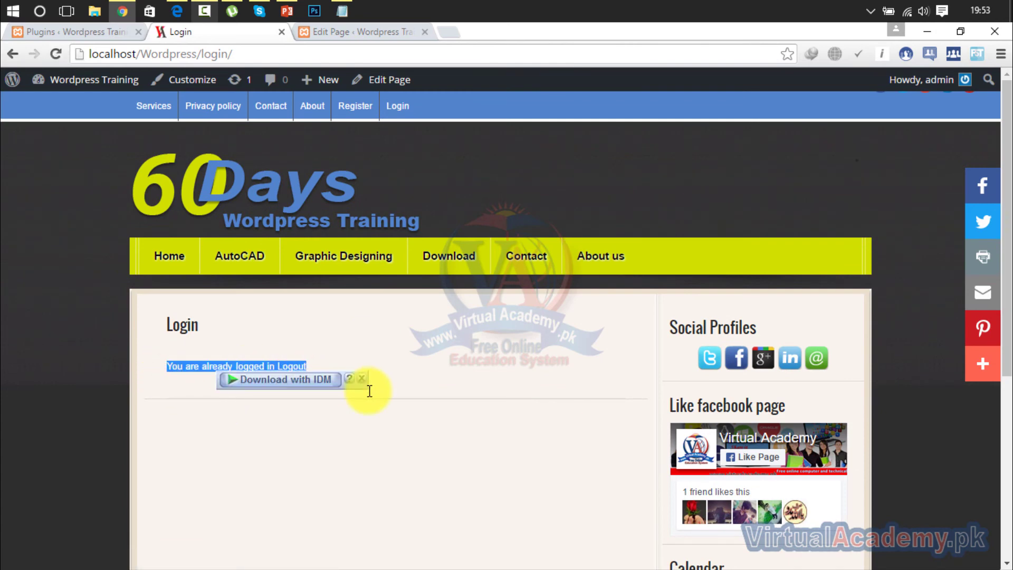
click(464, 373)
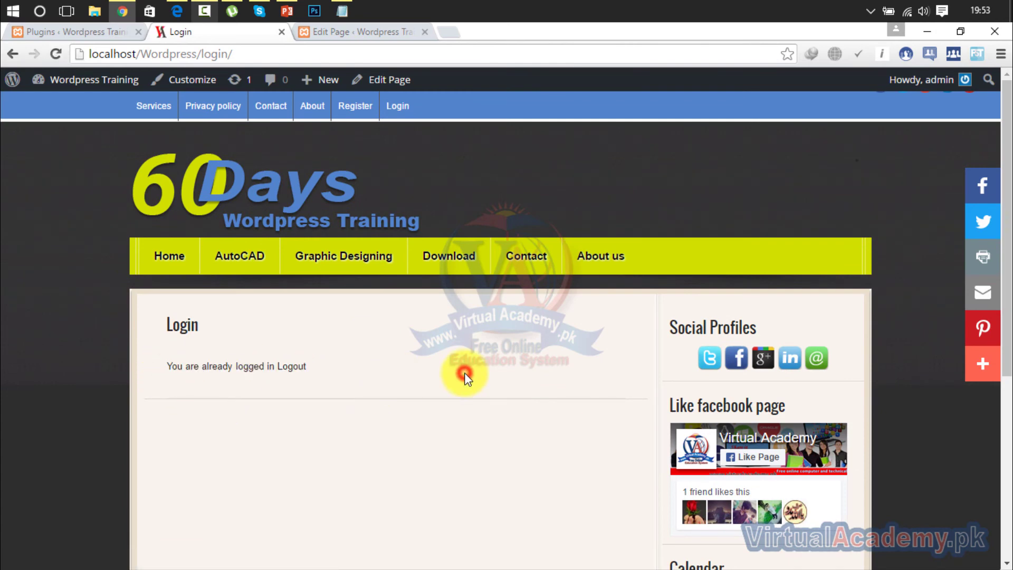
click(161, 258)
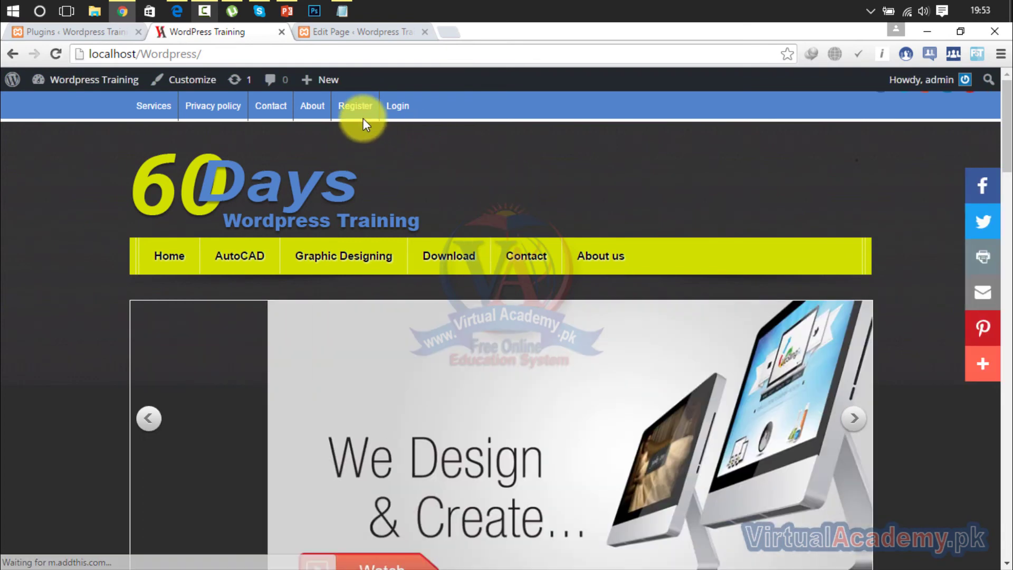
click(349, 105)
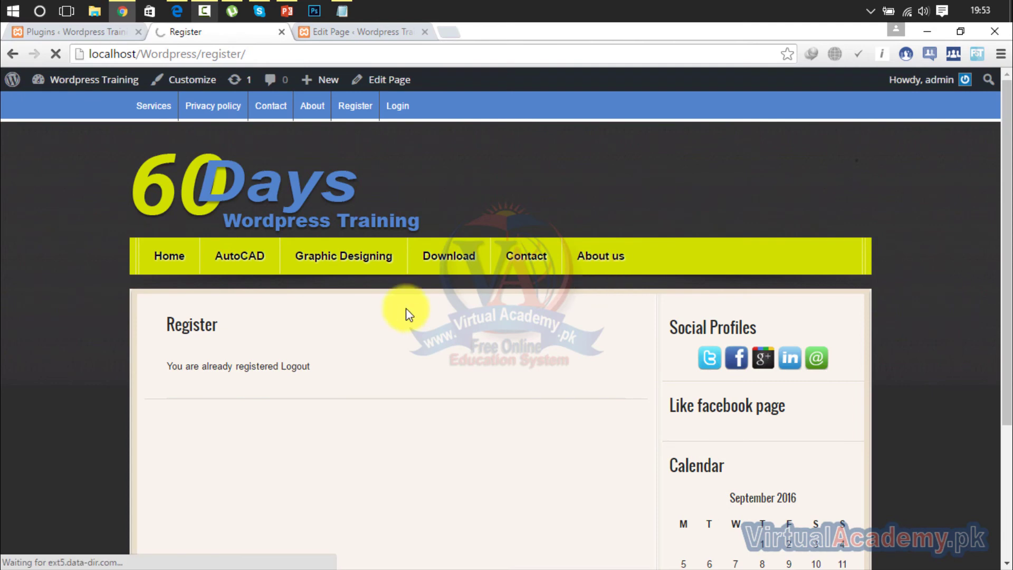
click(296, 367)
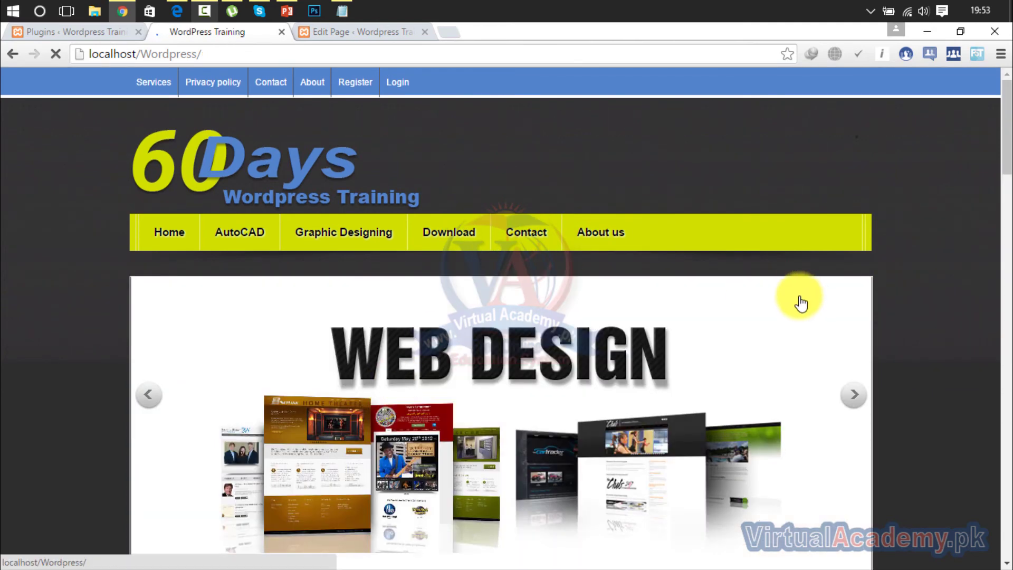
Reopen the Register page and scroll through its empty sign-up form.
drag(1010, 146, 1003, 1)
click(365, 80)
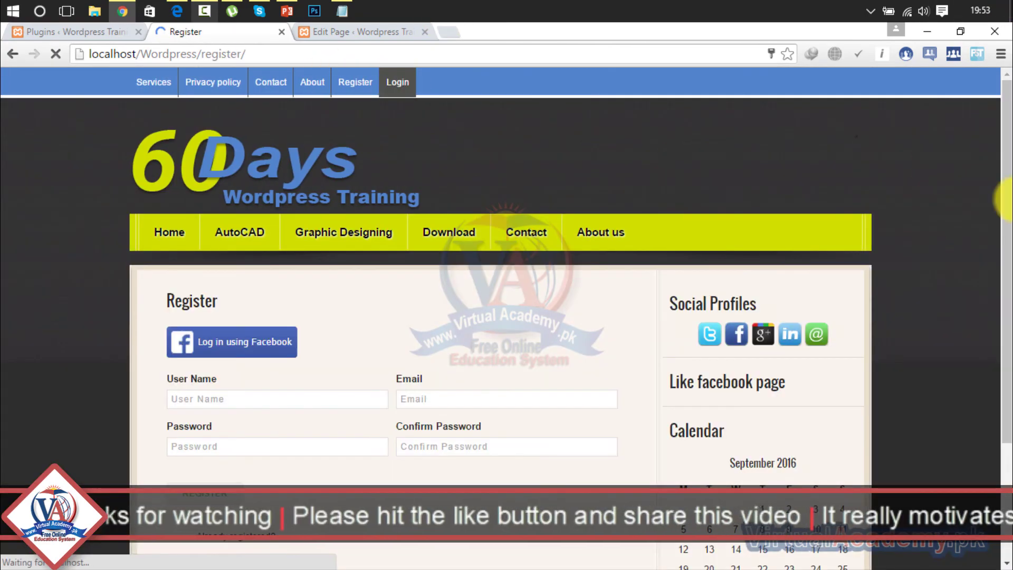
drag(1004, 150, 1008, 174)
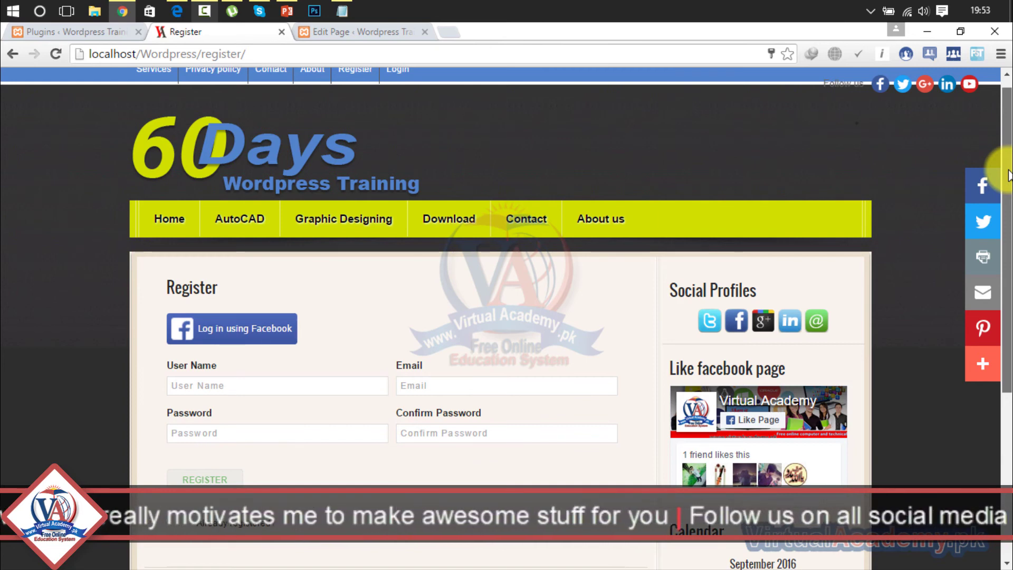
drag(1009, 174, 1005, 454)
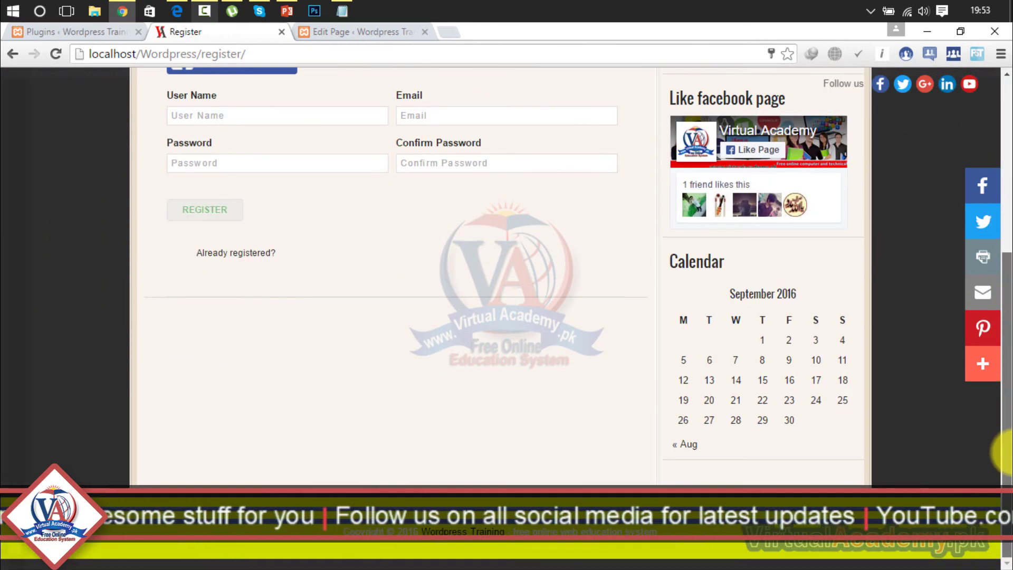
drag(1006, 327, 1006, 84)
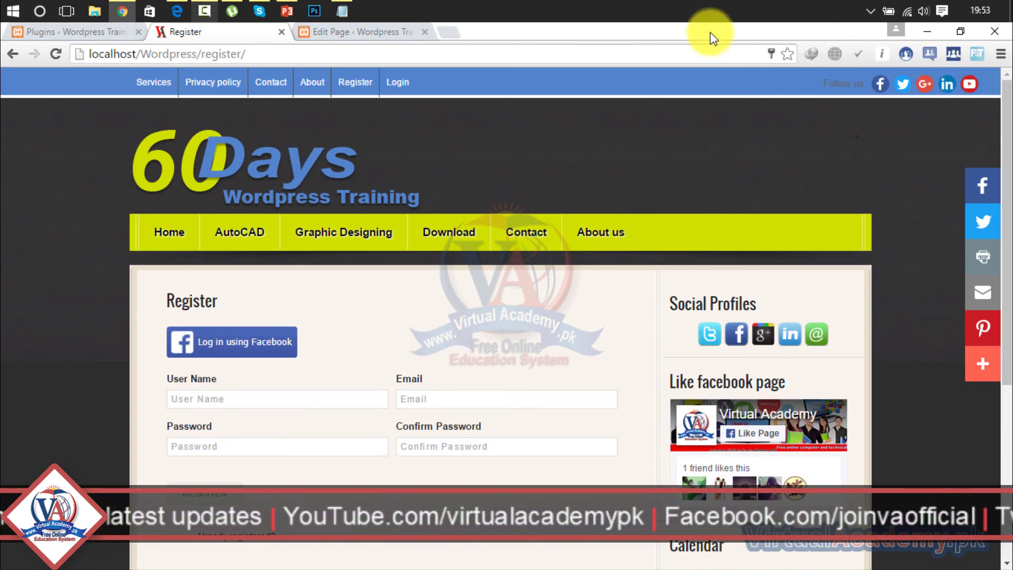
Back on the Plugins page, dismiss the session-expired dialog and plugin details, then go to All Users.
click(85, 33)
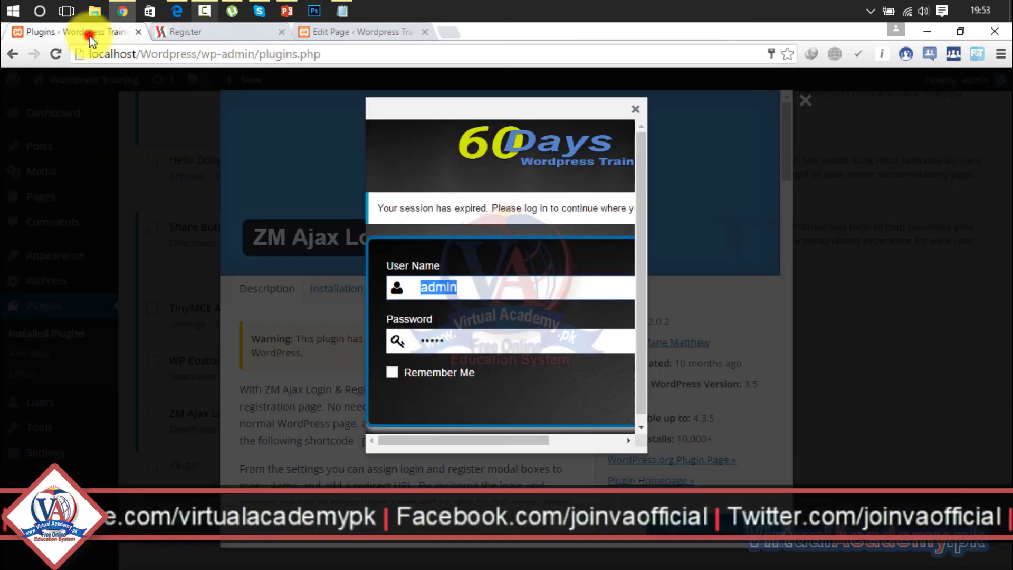
click(636, 110)
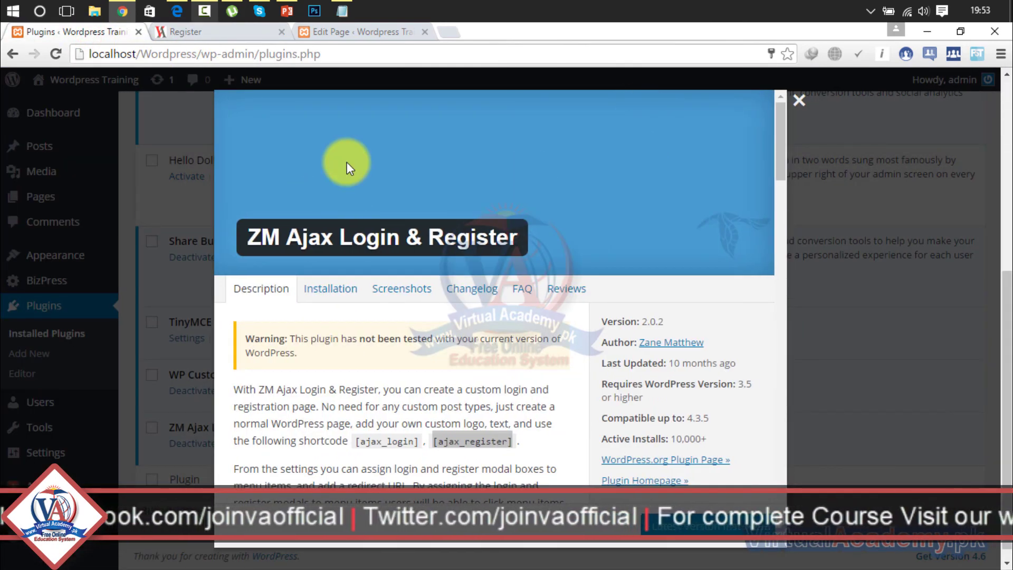
click(798, 99)
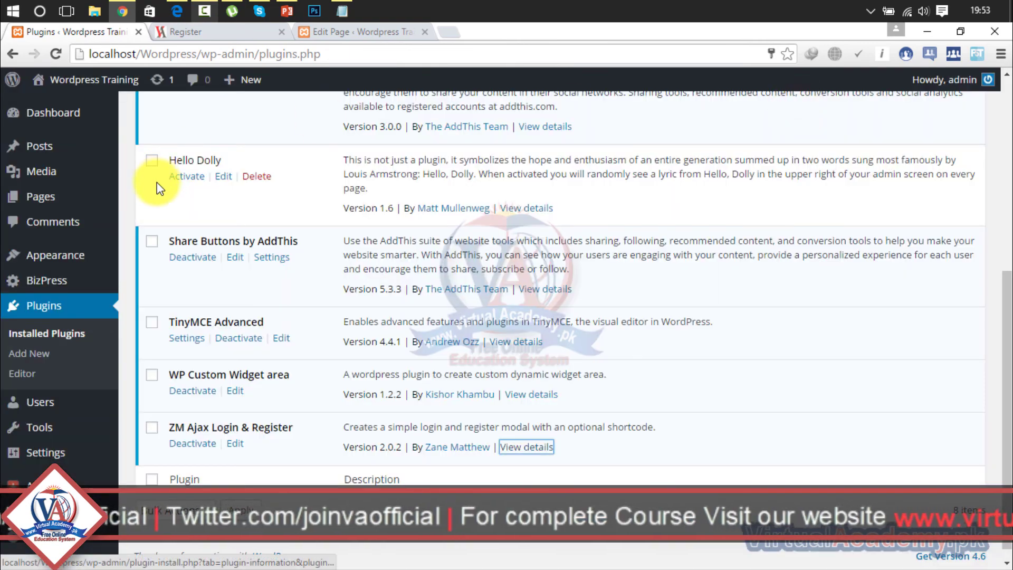
mouse_move(52, 290)
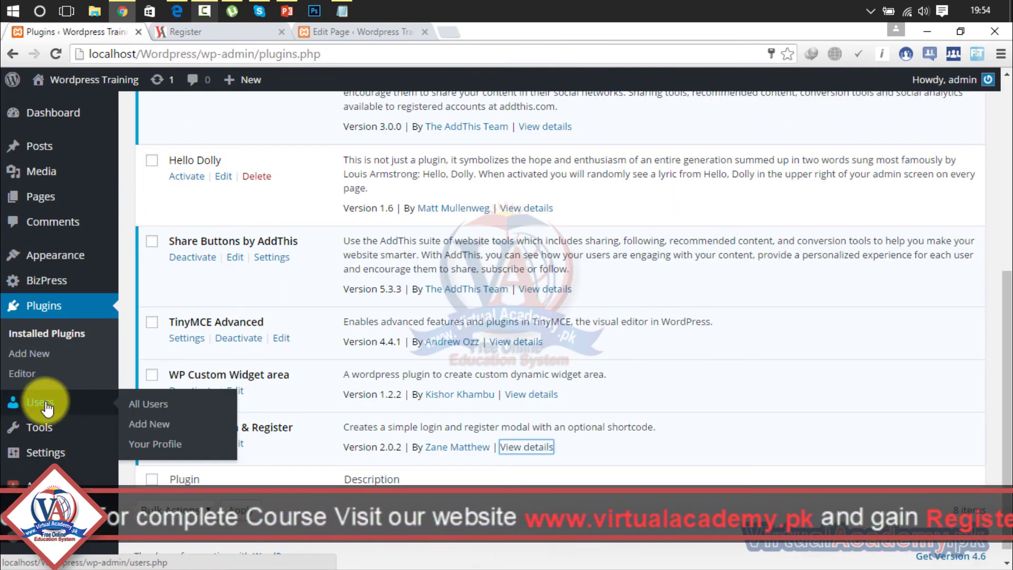
click(62, 410)
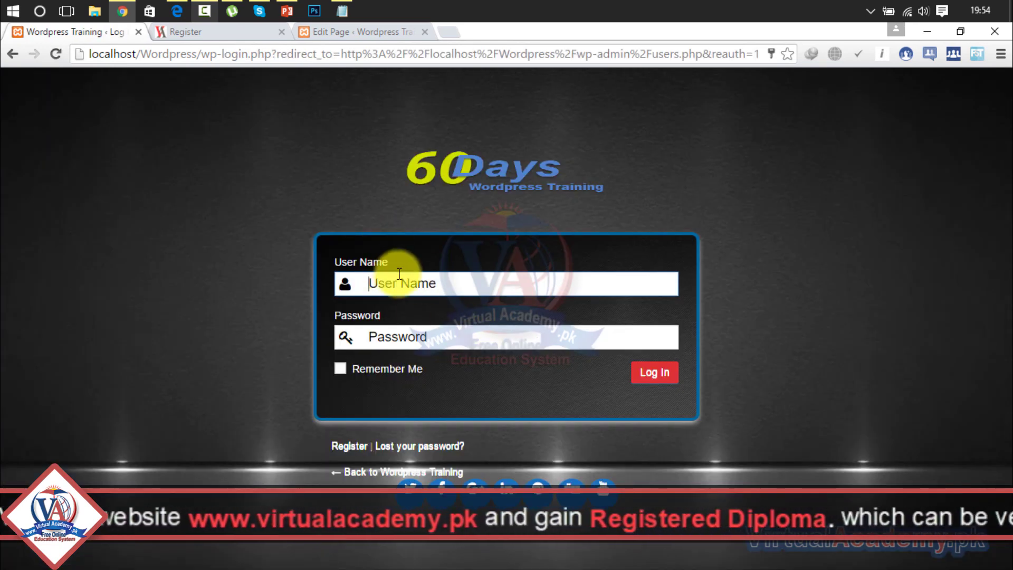
Log back into the WordPress admin using the saved user name and password.
click(433, 278)
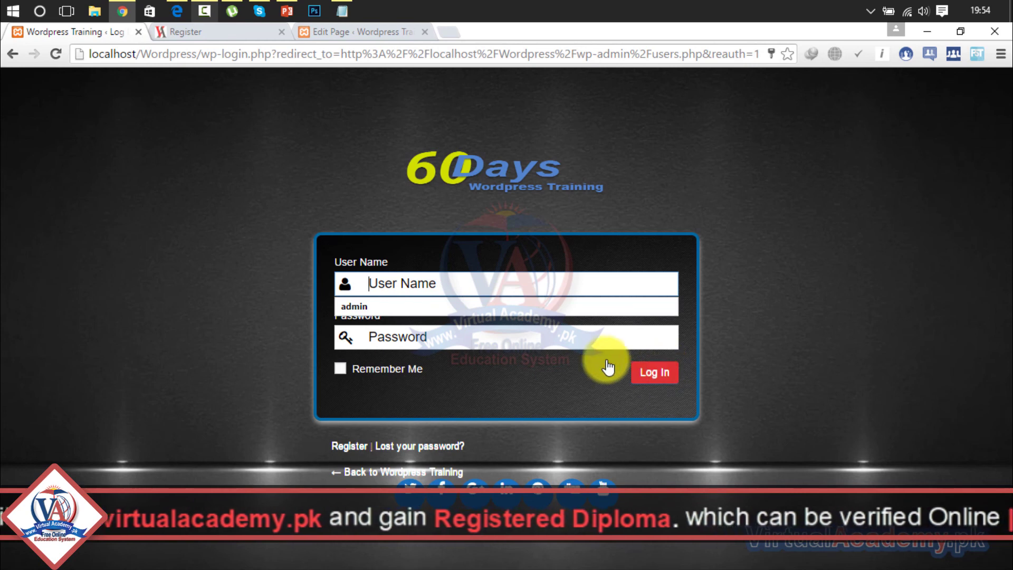
click(538, 309)
drag(537, 311, 651, 374)
click(654, 373)
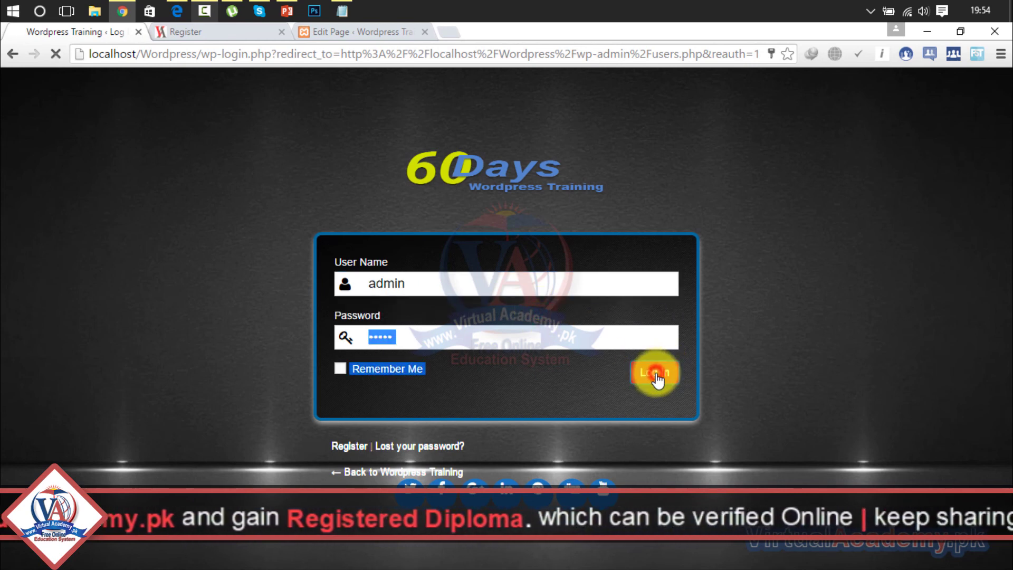